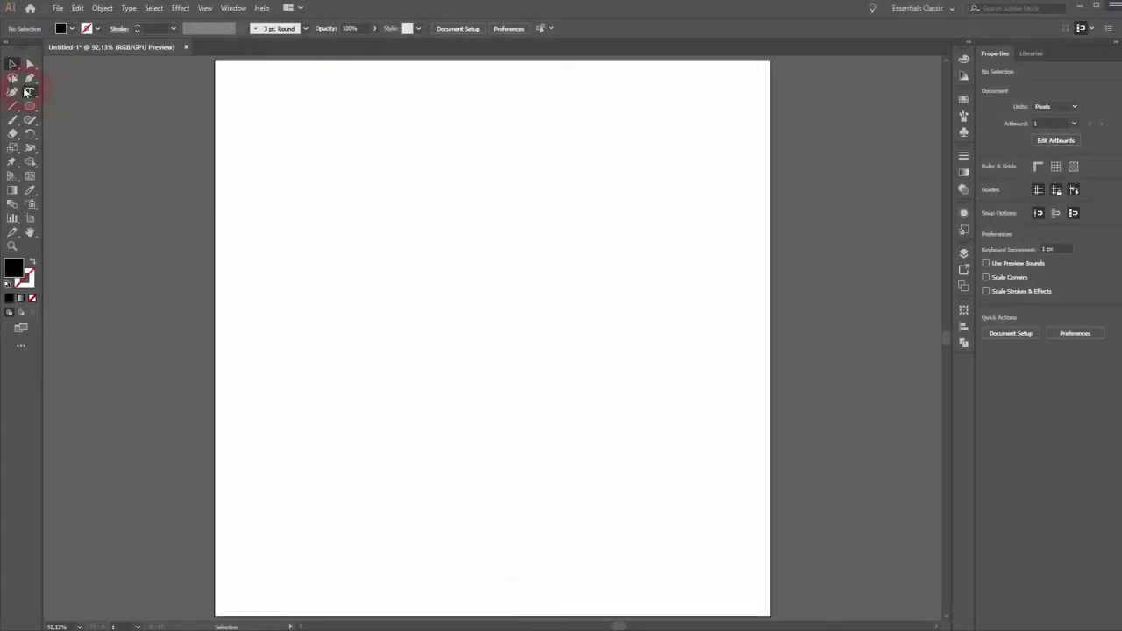
# Place a text line reading 'SCRIBBLE TEXT' on the blank artboard with the Type tool.
pyautogui.click(29, 91)
pyautogui.click(351, 220)
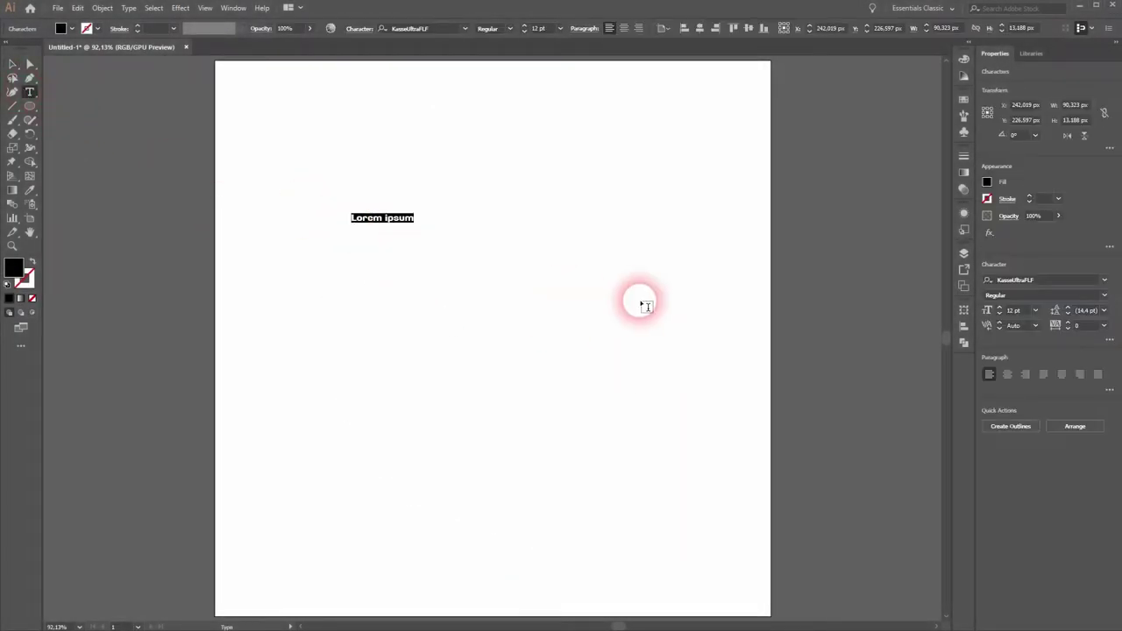
pyautogui.write('s')
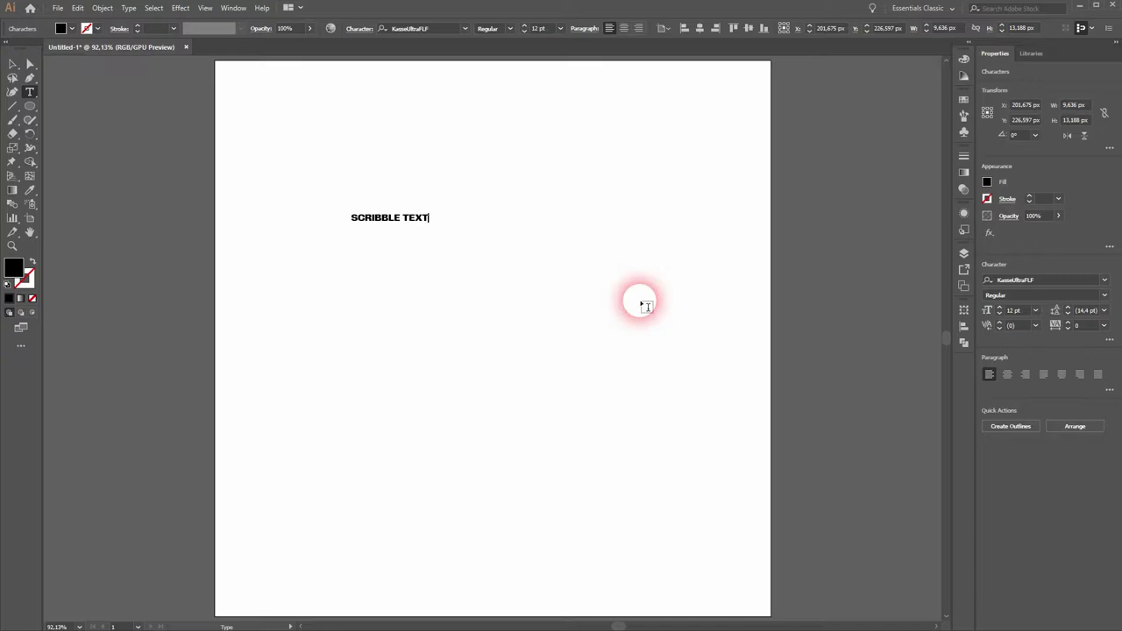
pyautogui.click(12, 64)
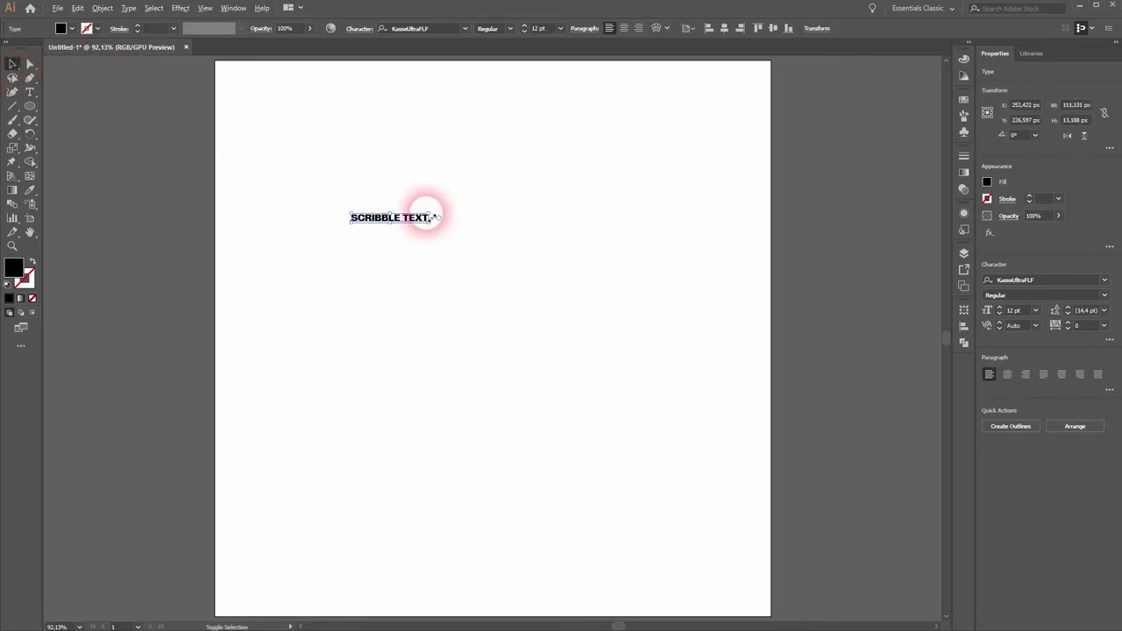
# Enlarge the SCRIBBLE TEXT line, move it near the artboard top, and keep the Regular style.
pyautogui.moveTo(432, 217); pyautogui.dragTo(613, 188)
pyautogui.moveTo(415, 225); pyautogui.dragTo(543, 176)
pyautogui.click(1038, 280)
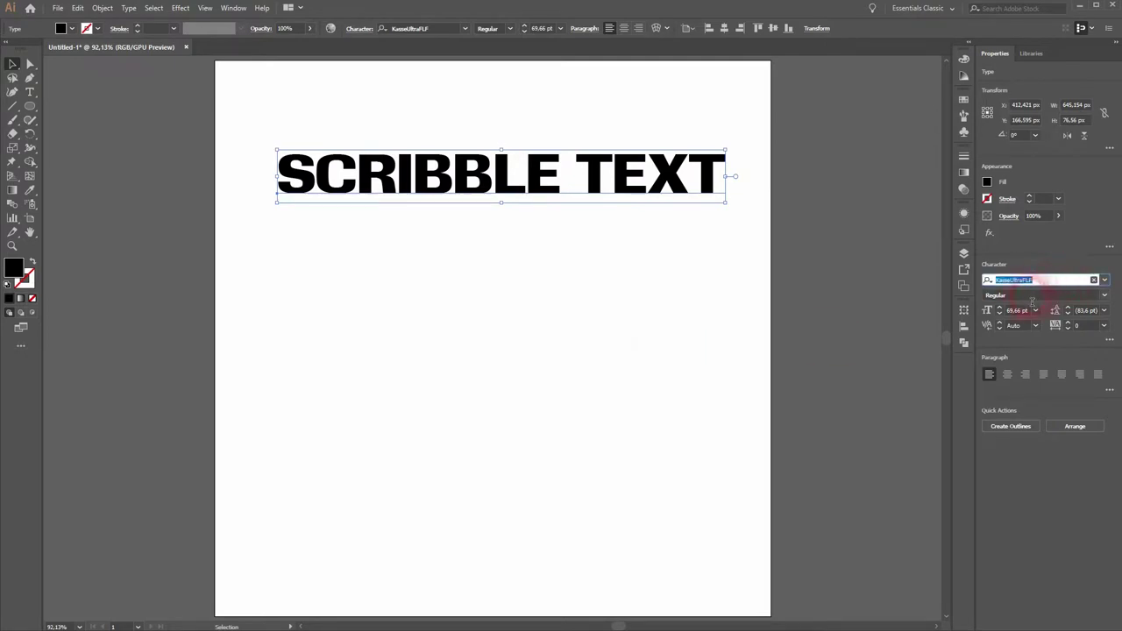
pyautogui.click(1034, 295)
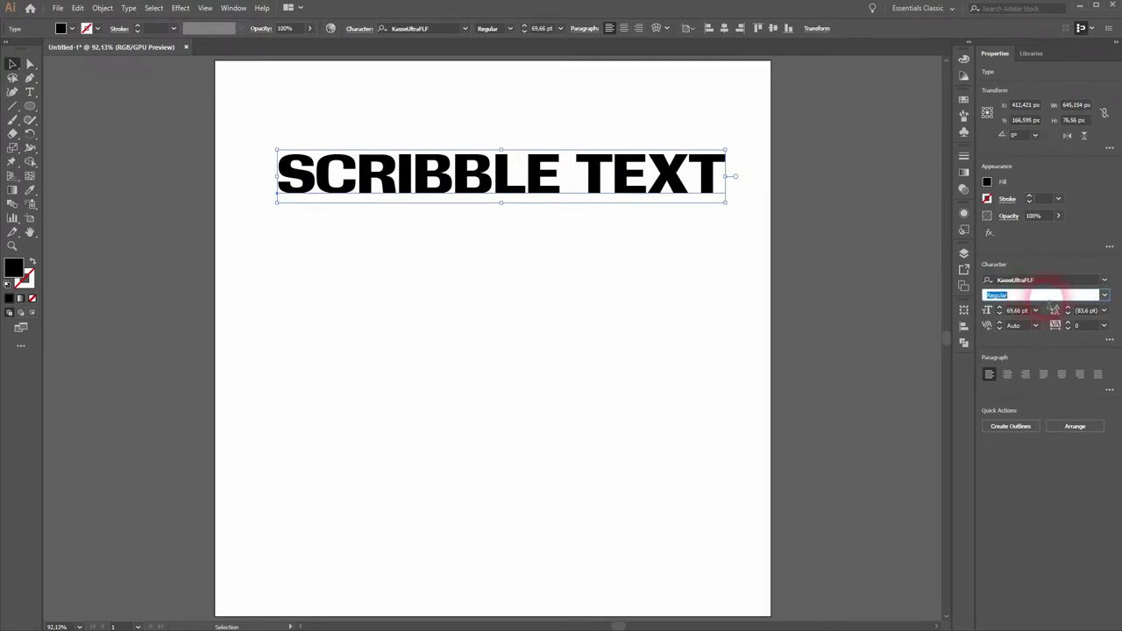
pyautogui.click(1103, 296)
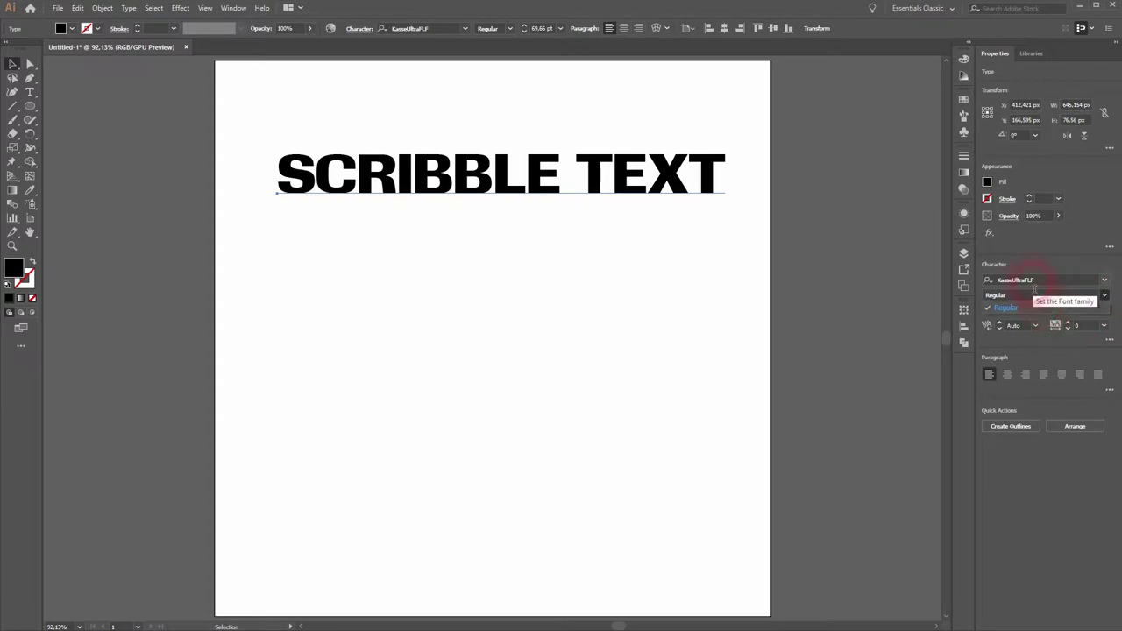
pyautogui.click(1013, 309)
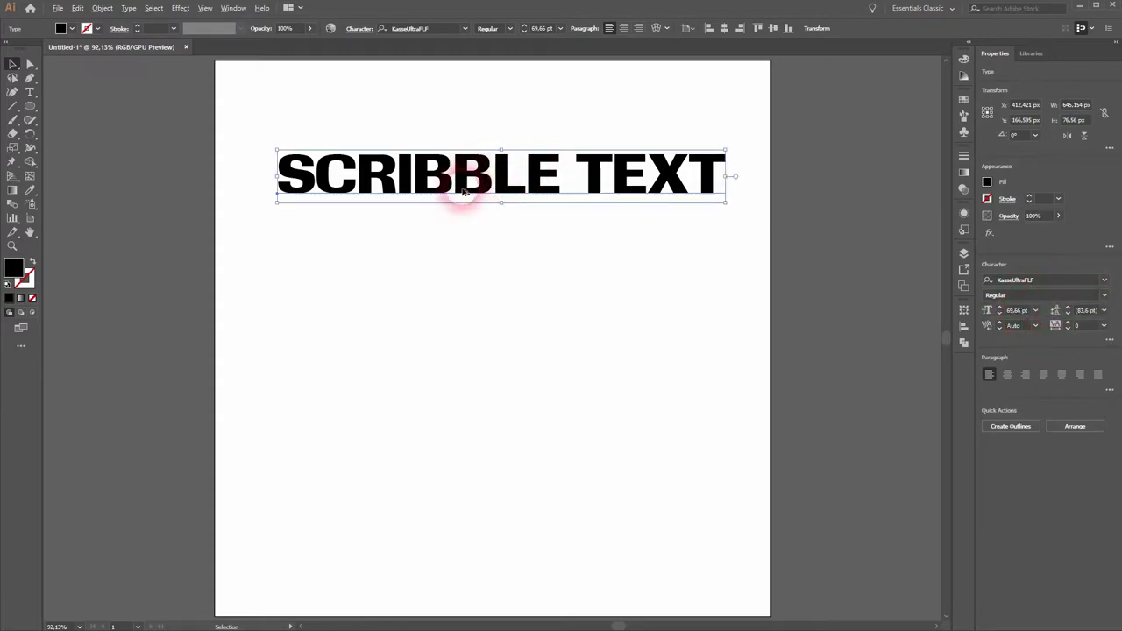
# Duplicate the line into two copies below it, even their spacing, and select the top line.
pyautogui.moveTo(459, 191); pyautogui.dragTo(453, 333)
pyautogui.click(551, 403)
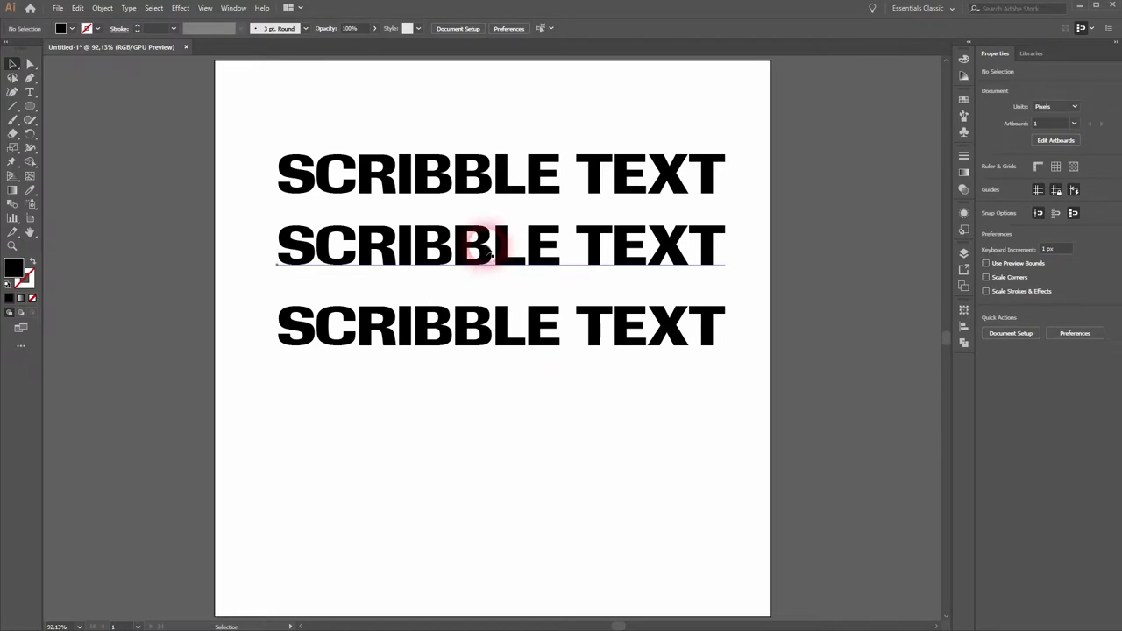
pyautogui.moveTo(476, 243); pyautogui.dragTo(476, 253)
pyautogui.click(448, 160)
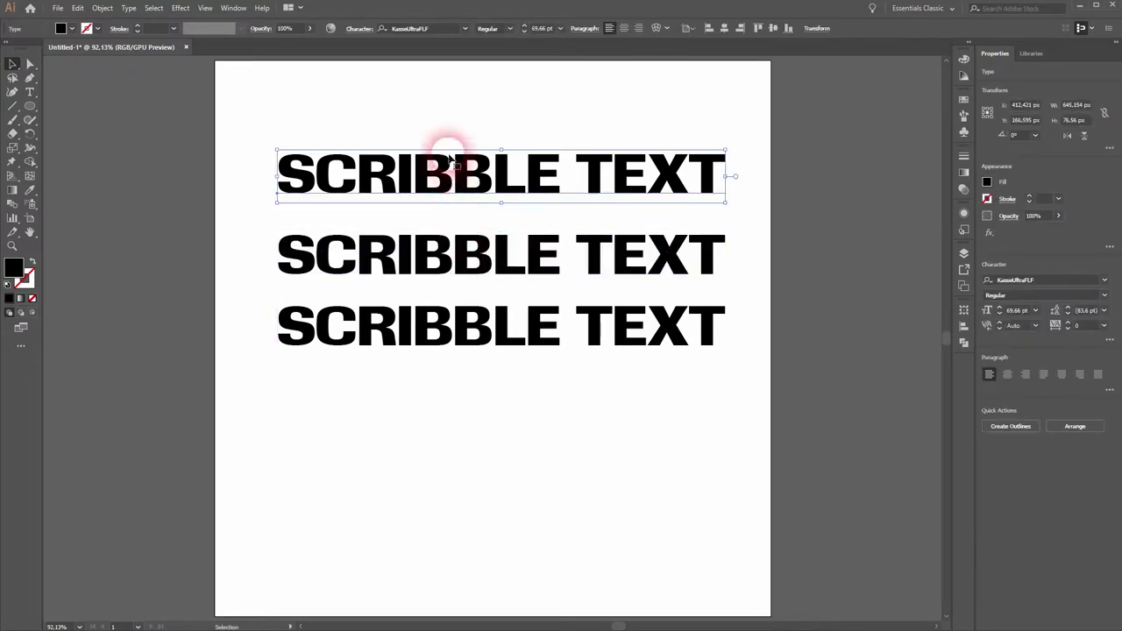
pyautogui.click(181, 8)
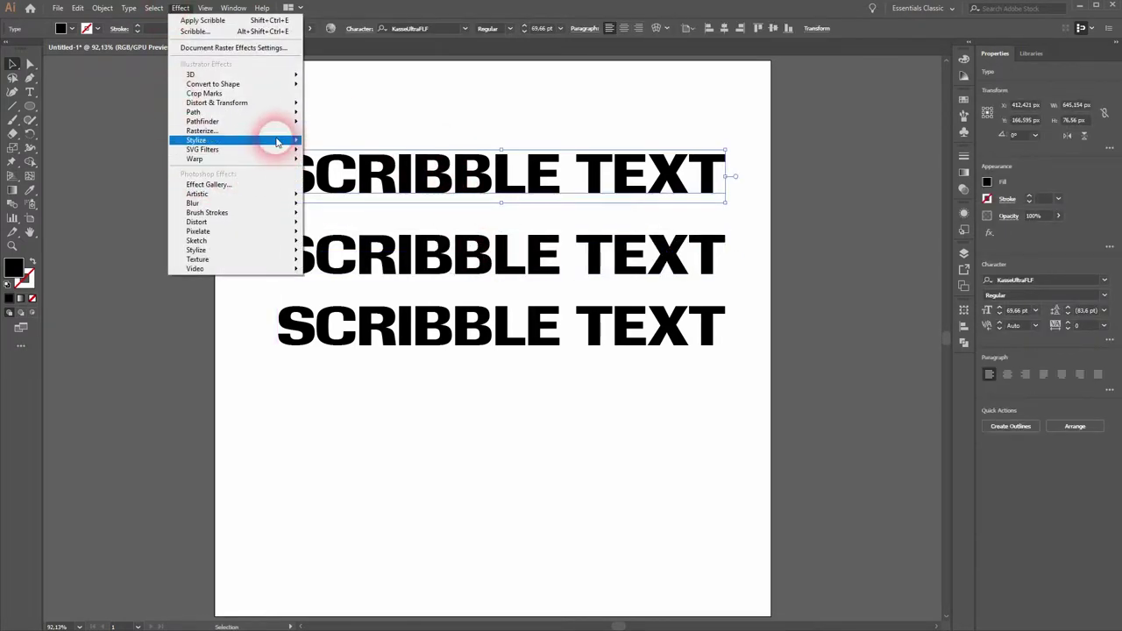
pyautogui.moveTo(196, 140)
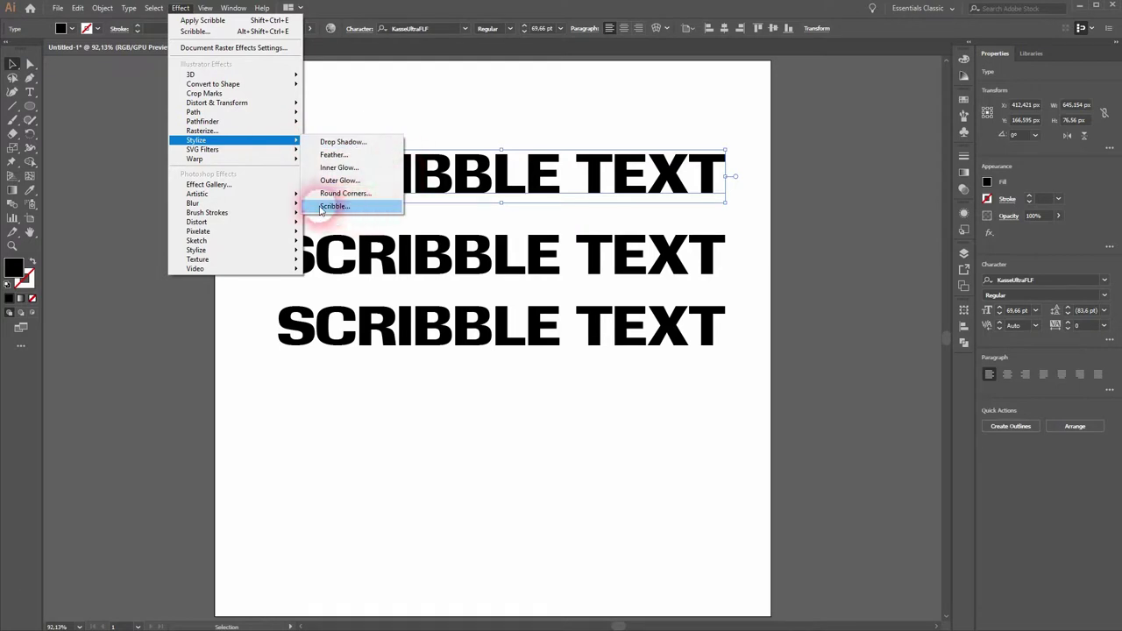
# Preview a Scribble effect with the Default preset on the top line.
pyautogui.click(351, 209)
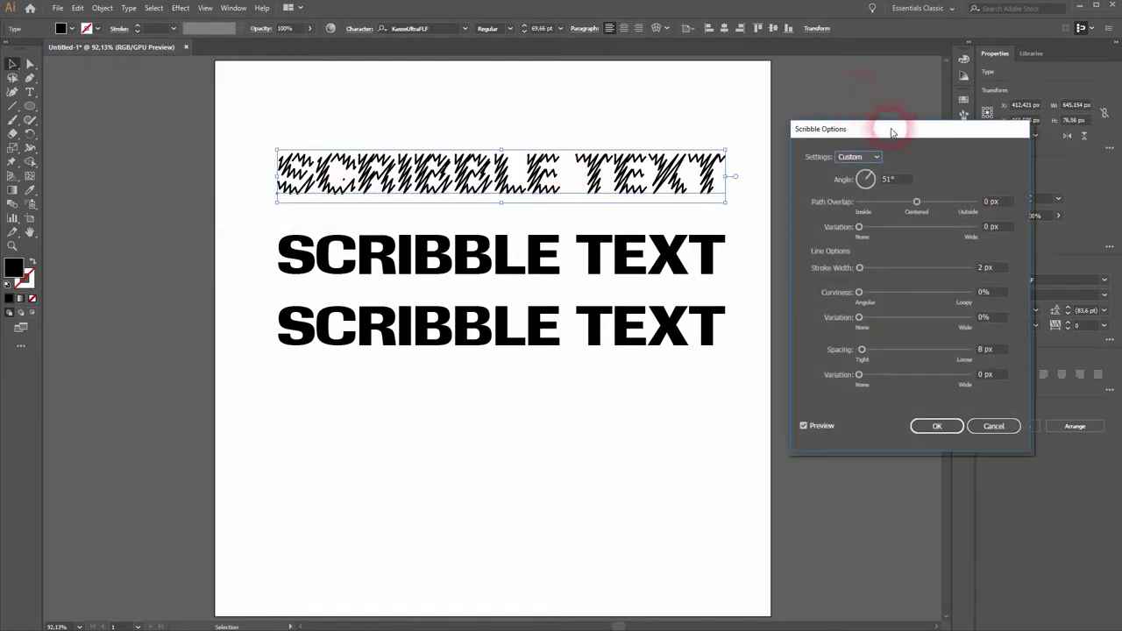
pyautogui.click(803, 426)
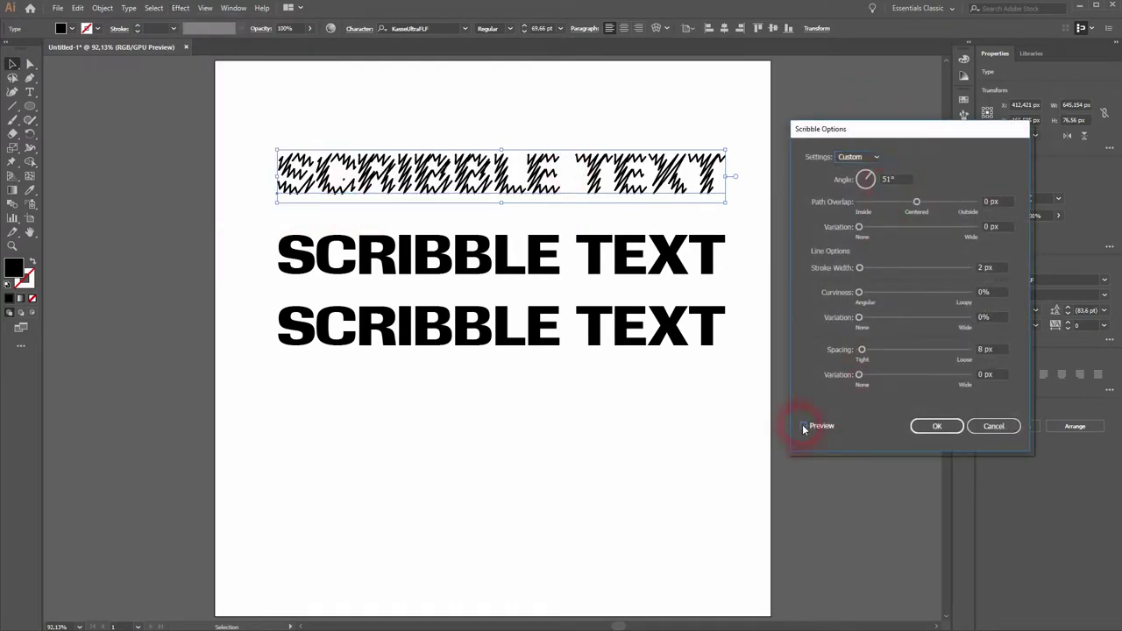
pyautogui.click(858, 159)
pyautogui.click(873, 159)
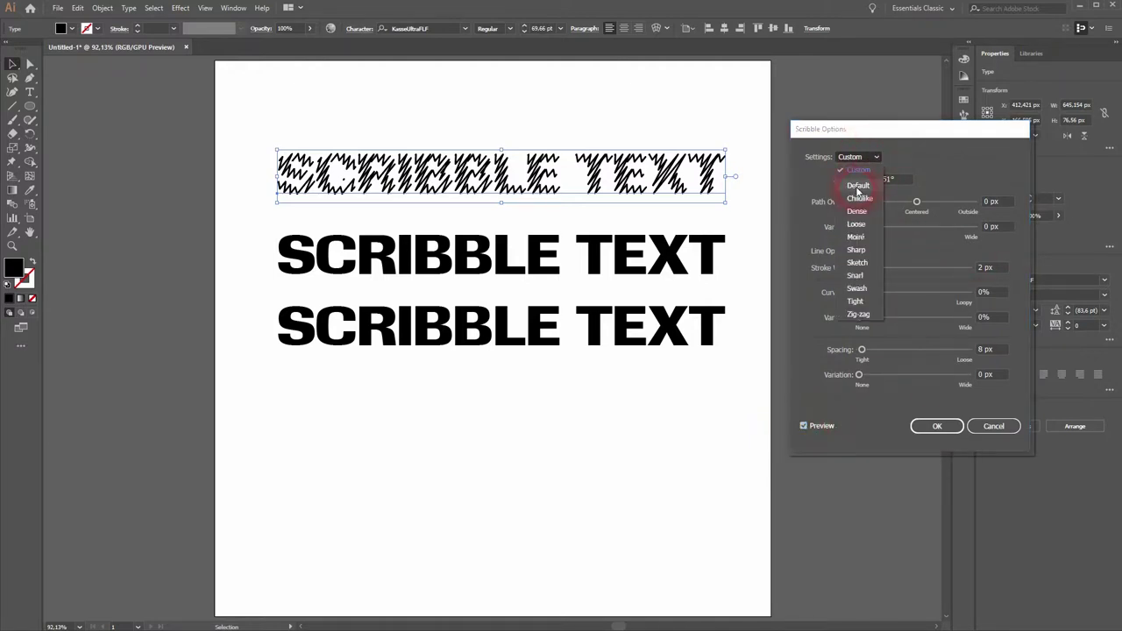
pyautogui.click(858, 186)
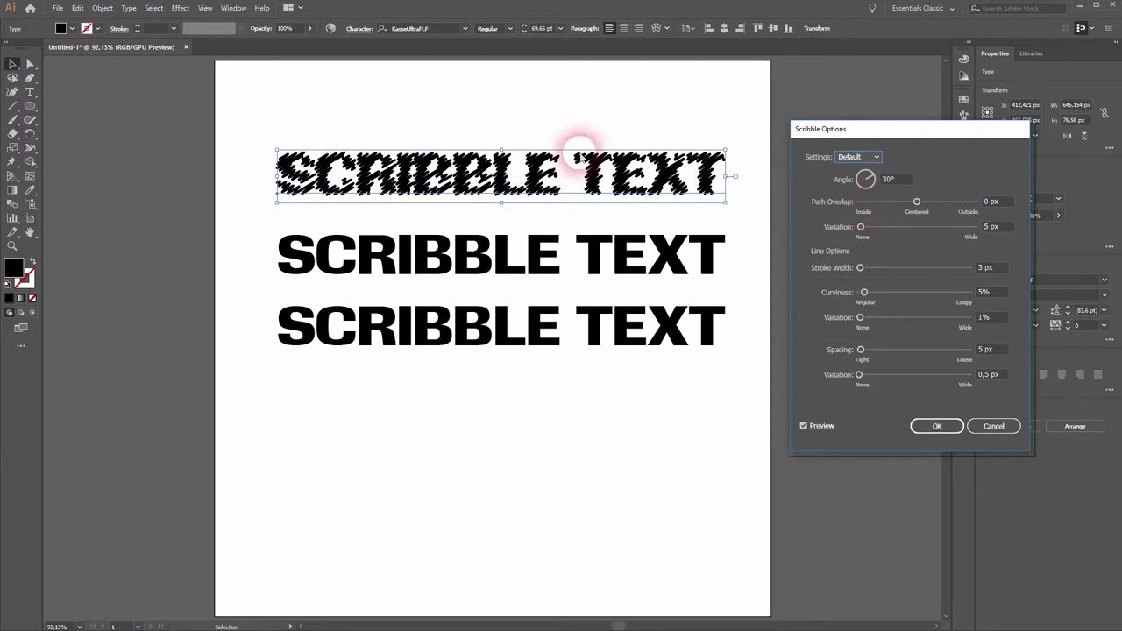
# Try the Childlike scribble preset, then return to Default.
pyautogui.click(876, 158)
pyautogui.click(865, 204)
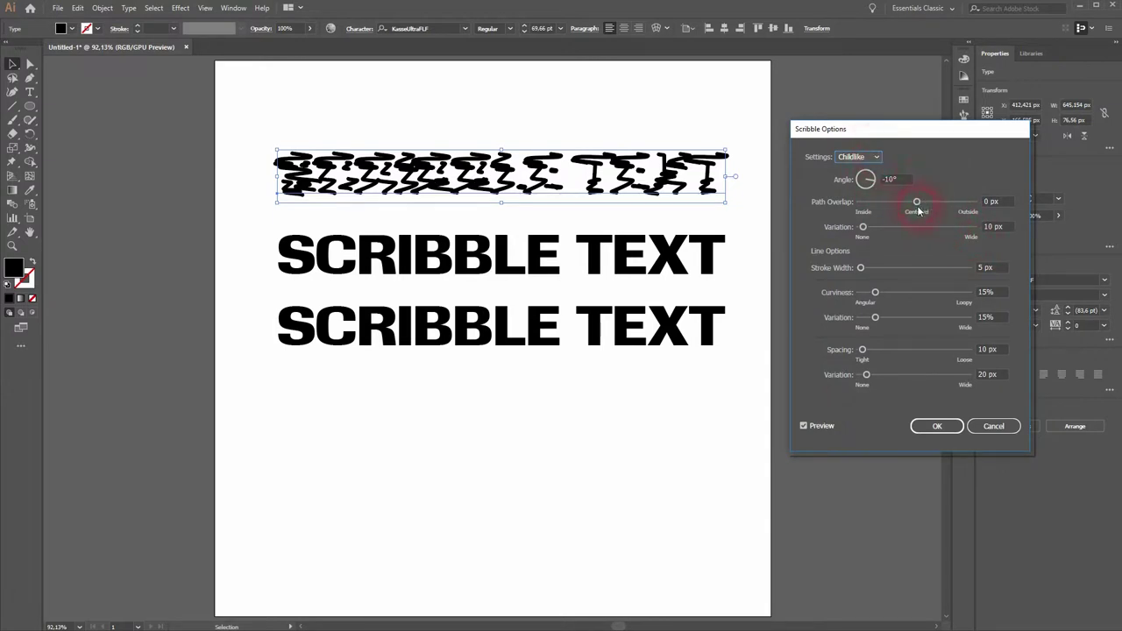
pyautogui.click(875, 157)
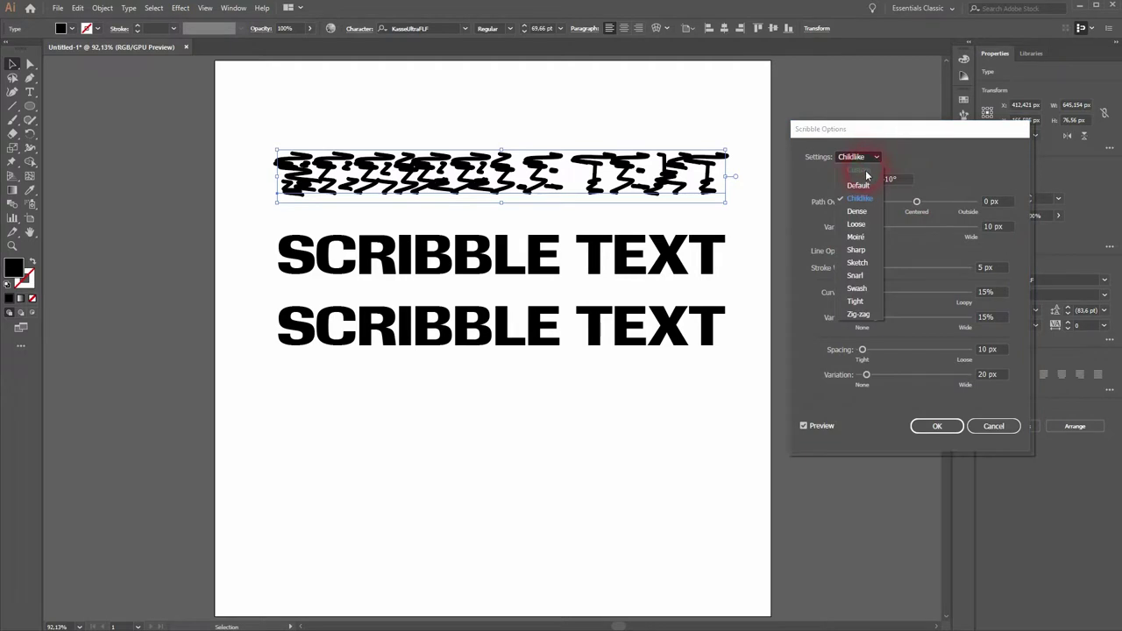
pyautogui.click(858, 185)
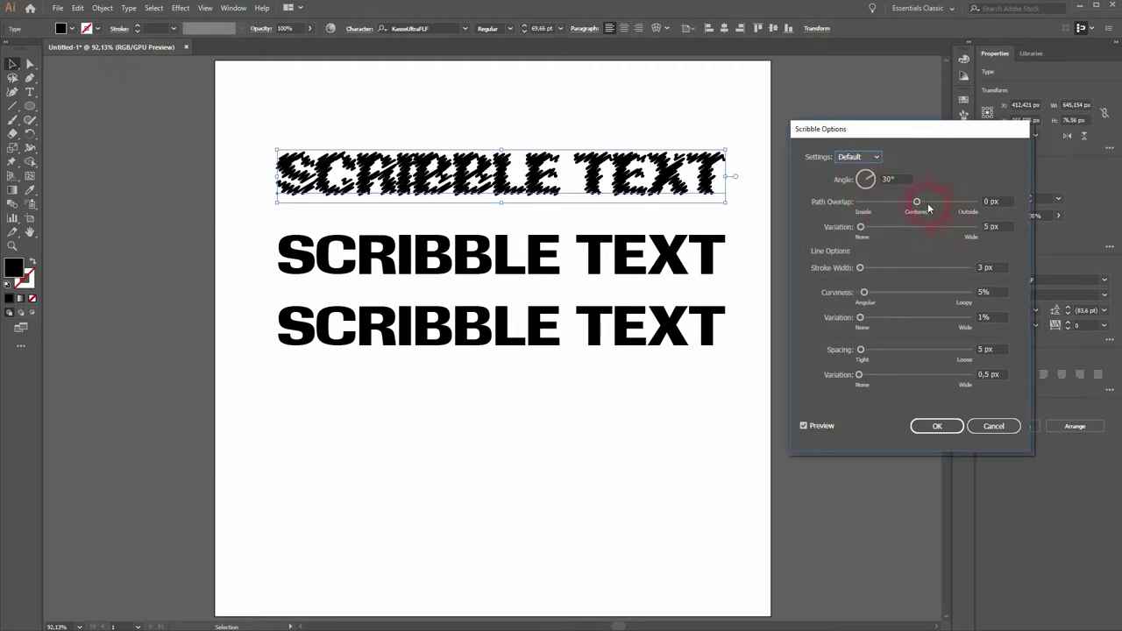
# Tighten the scribble line spacing and make the scribble strokes thinner.
pyautogui.click(989, 202)
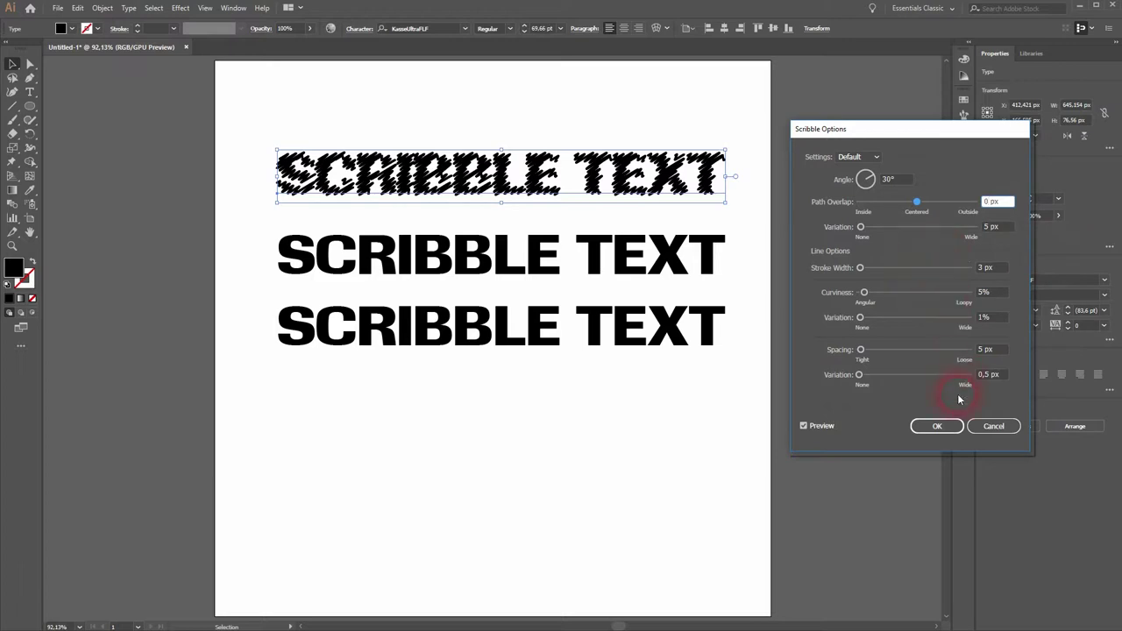
pyautogui.click(985, 350)
pyautogui.press('Down')
pyautogui.press('Down')
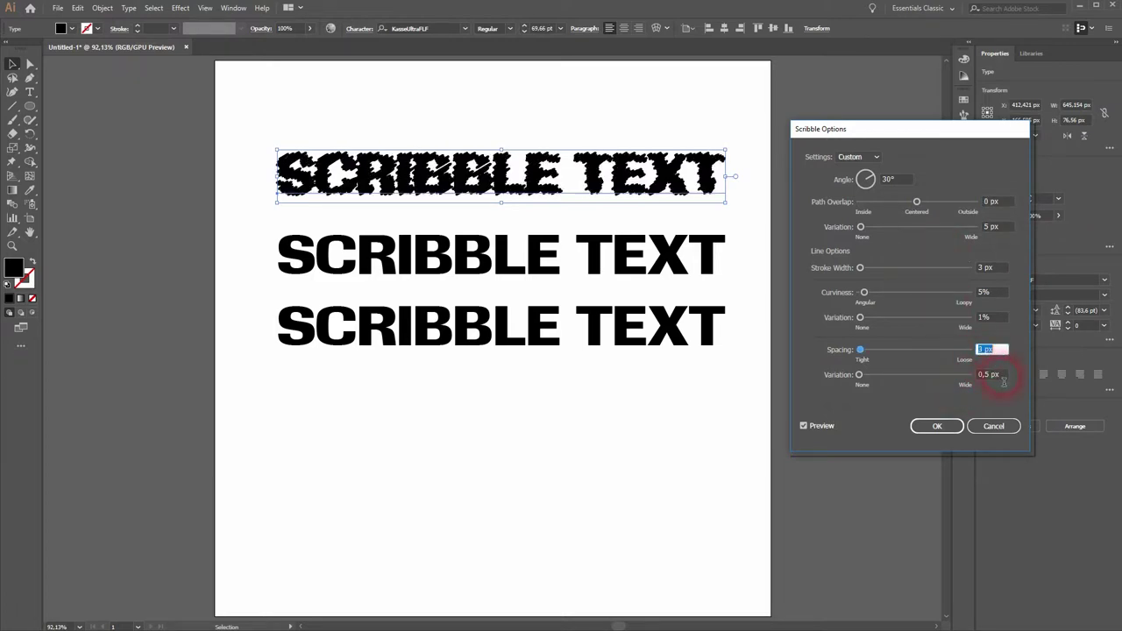
pyautogui.press('Down')
pyautogui.press('Down')
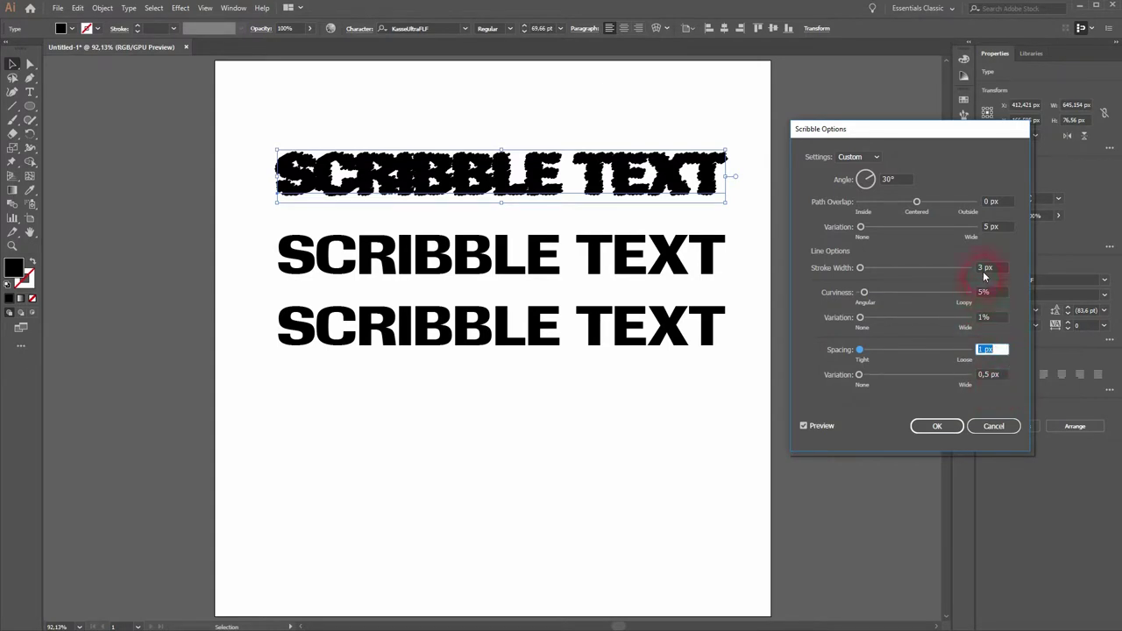
pyautogui.click(982, 269)
pyautogui.press('Down')
pyautogui.press('Down')
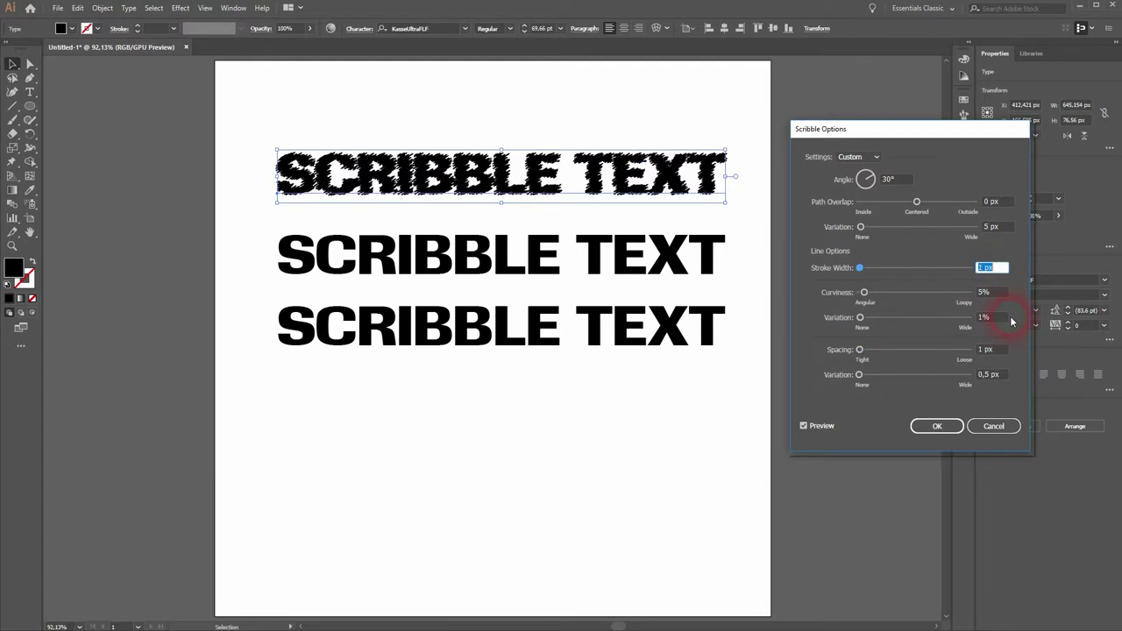
# Raise the scribble path variation to 2 px.
pyautogui.click(991, 228)
pyautogui.press('Up')
pyautogui.press('Up')
pyautogui.press('Up')
pyautogui.press('Up')
pyautogui.press('Up')
pyautogui.press('Up')
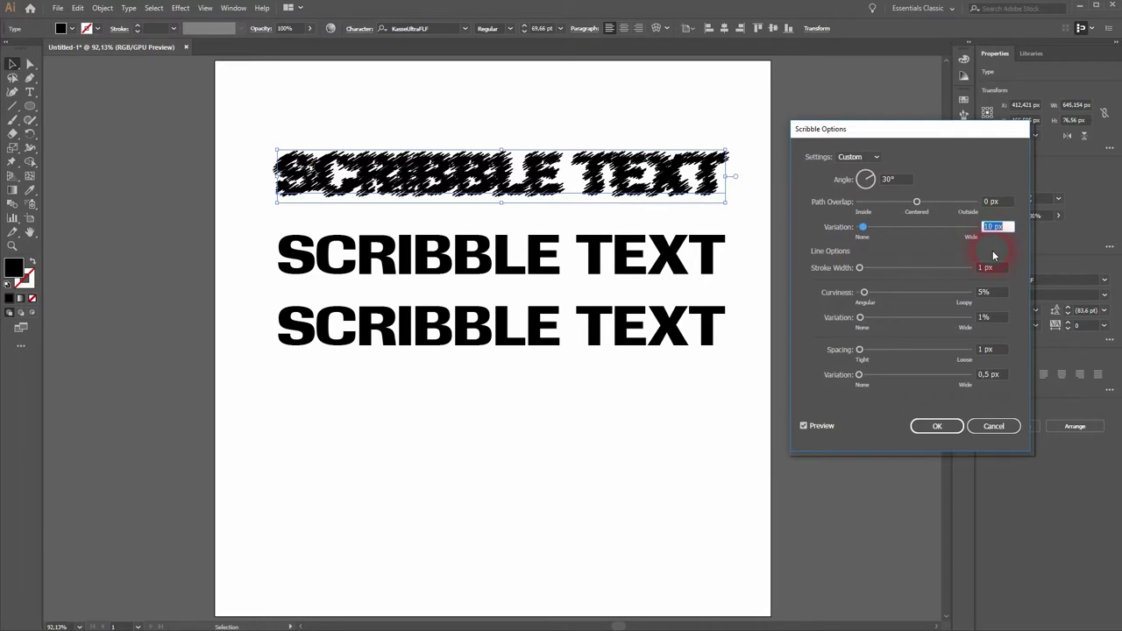
pyautogui.press('Up')
pyautogui.press('Up')
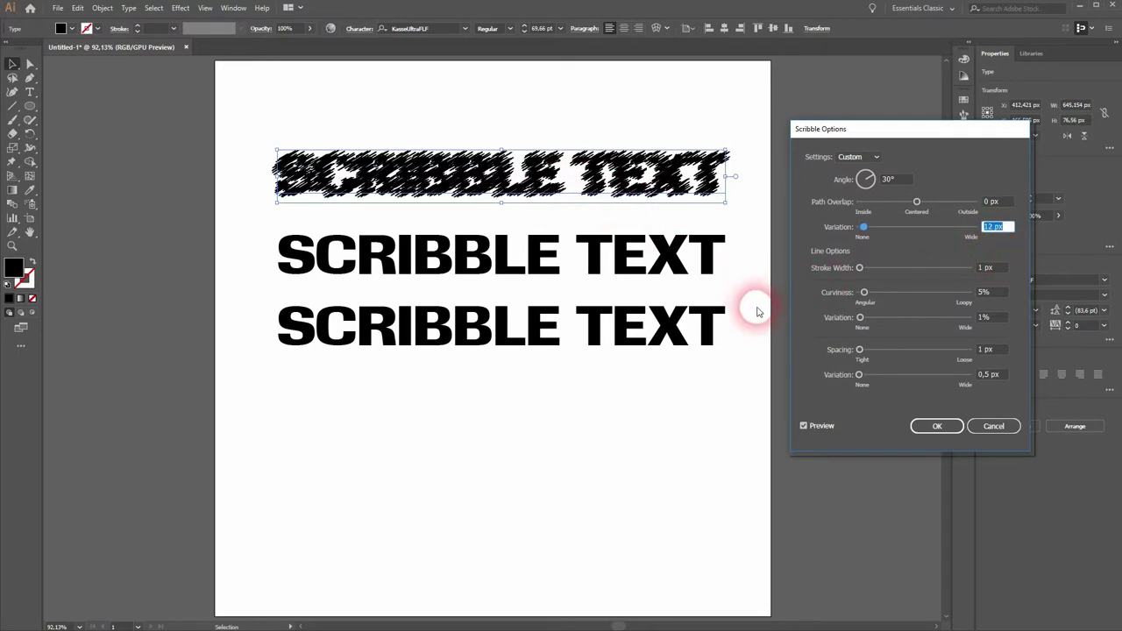
pyautogui.press('Down')
pyautogui.press('Down')
pyautogui.press('Down')
pyautogui.press('Down')
pyautogui.press('Down')
pyautogui.press('Down')
pyautogui.press('Down')
pyautogui.press('Down')
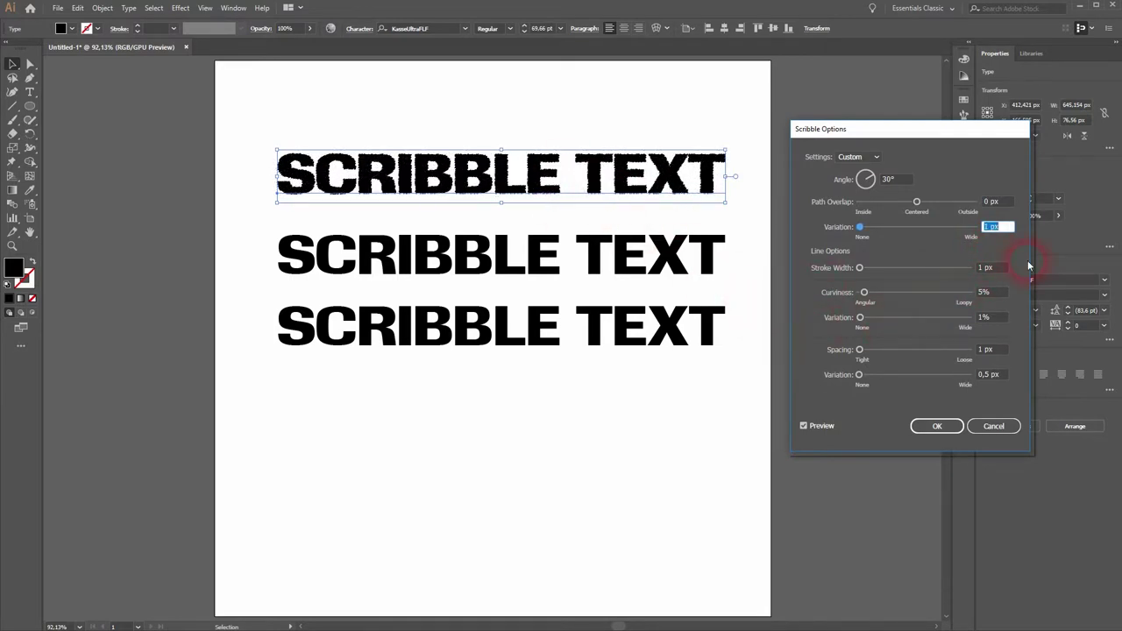
pyautogui.press('Up')
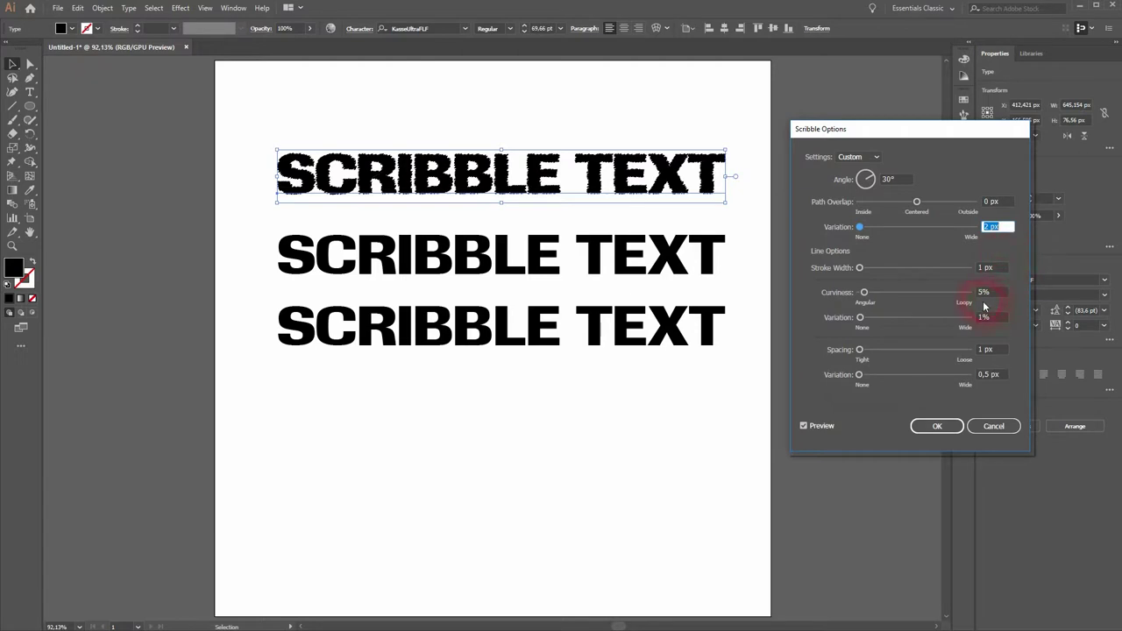
pyautogui.click(984, 293)
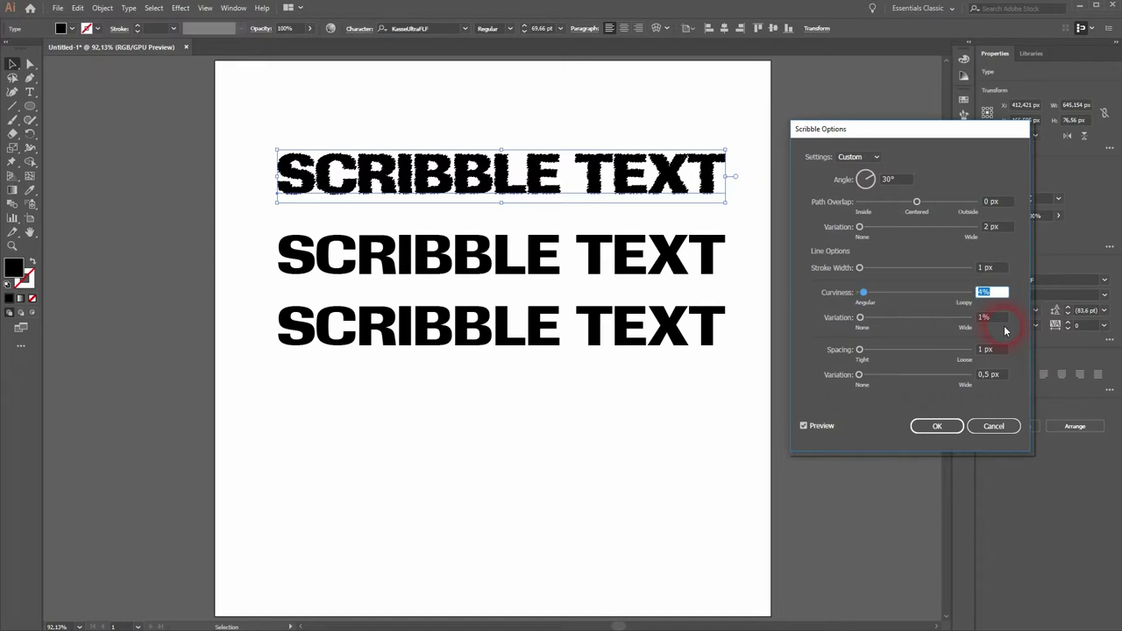
# Apply the top-line scribble with 4% curviness, -4 px path overlap and a 61° angle.
pyautogui.click(989, 201)
pyautogui.press('Up')
pyautogui.press('Up')
pyautogui.press('Up')
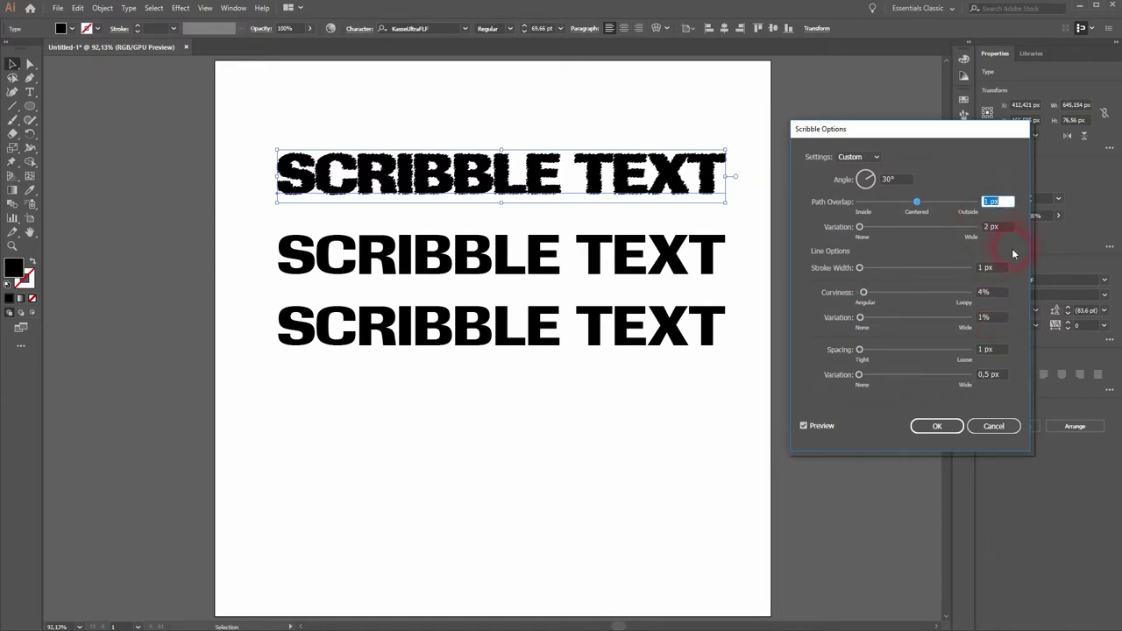
pyautogui.press('Down')
pyautogui.press('Down')
pyautogui.press('Down')
pyautogui.press('Down')
pyautogui.press('Down')
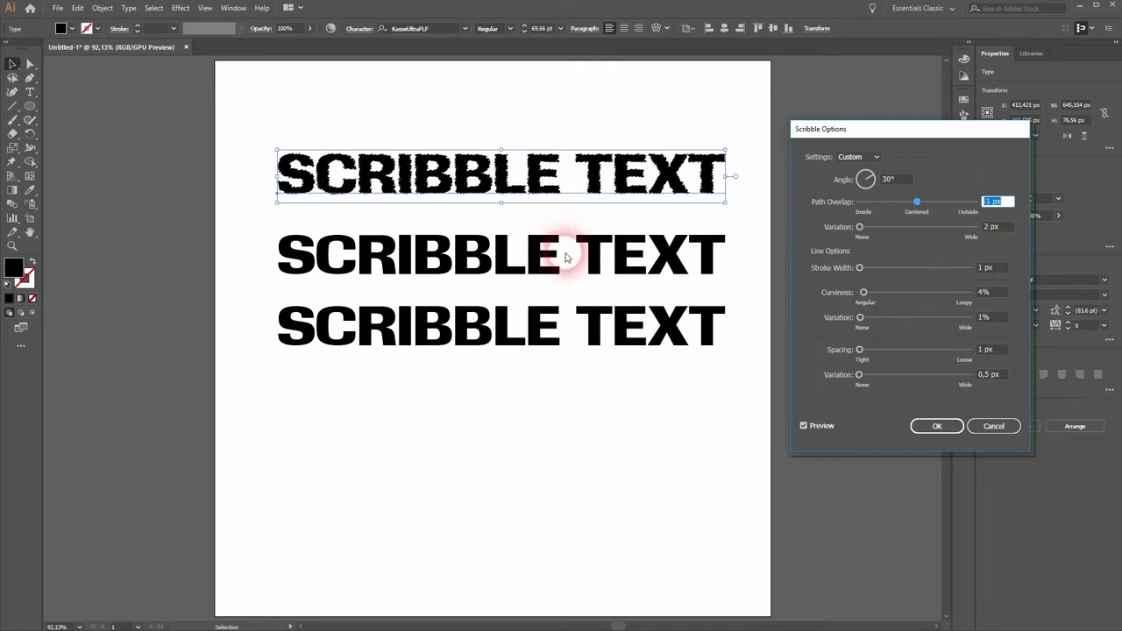
pyautogui.press('Down')
pyautogui.press('Down')
pyautogui.press('Down')
pyautogui.press('Up')
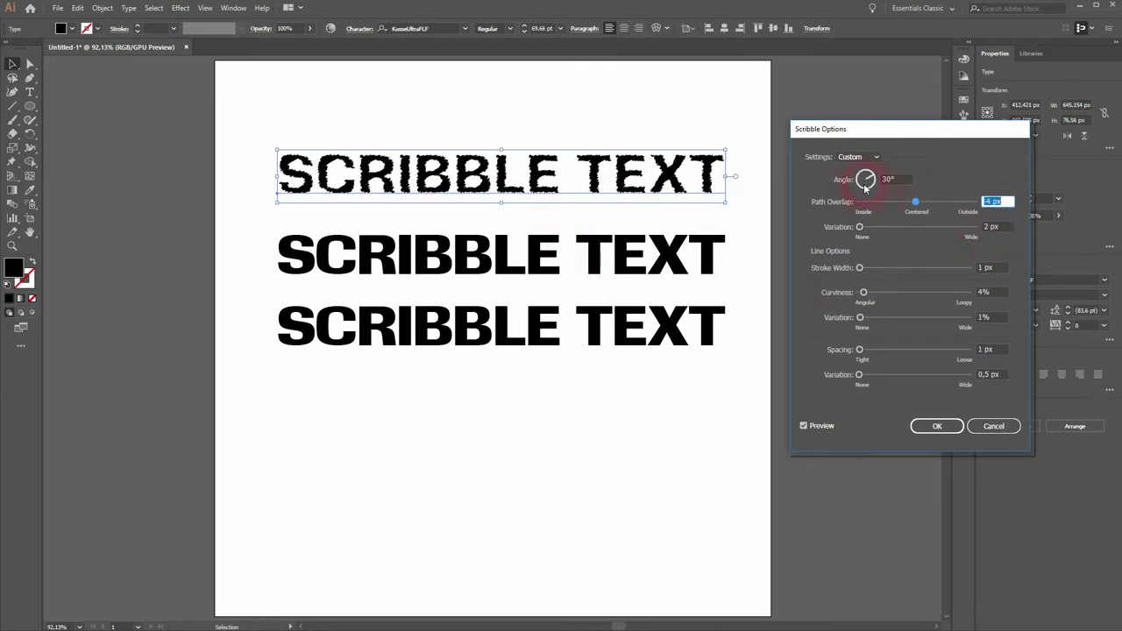
pyautogui.click(869, 185)
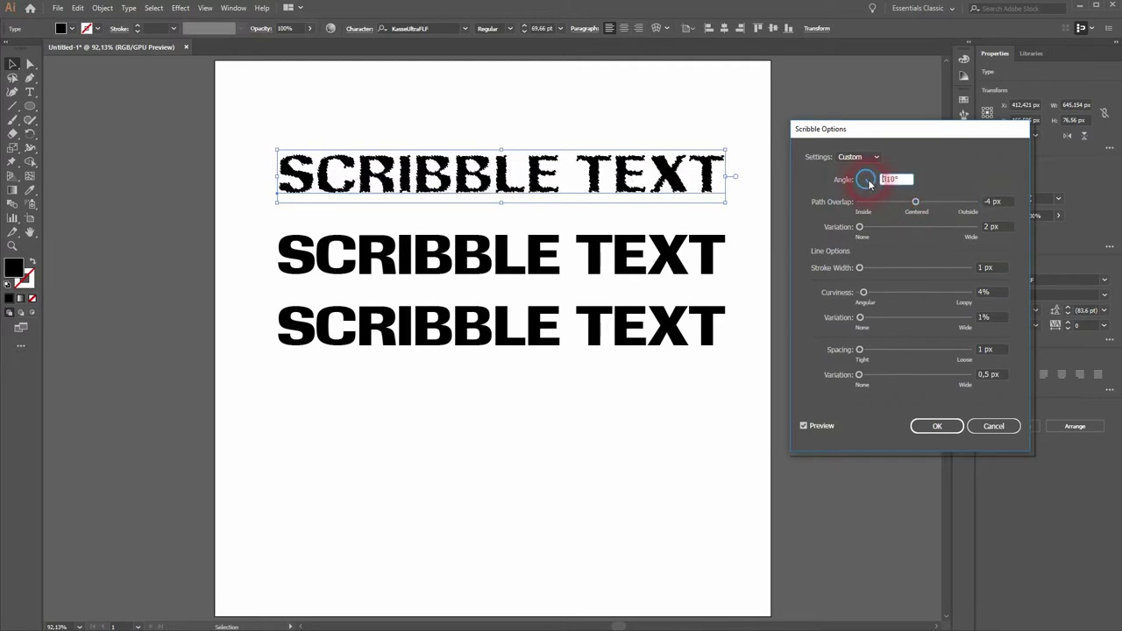
pyautogui.moveTo(864, 176); pyautogui.dragTo(888, 195)
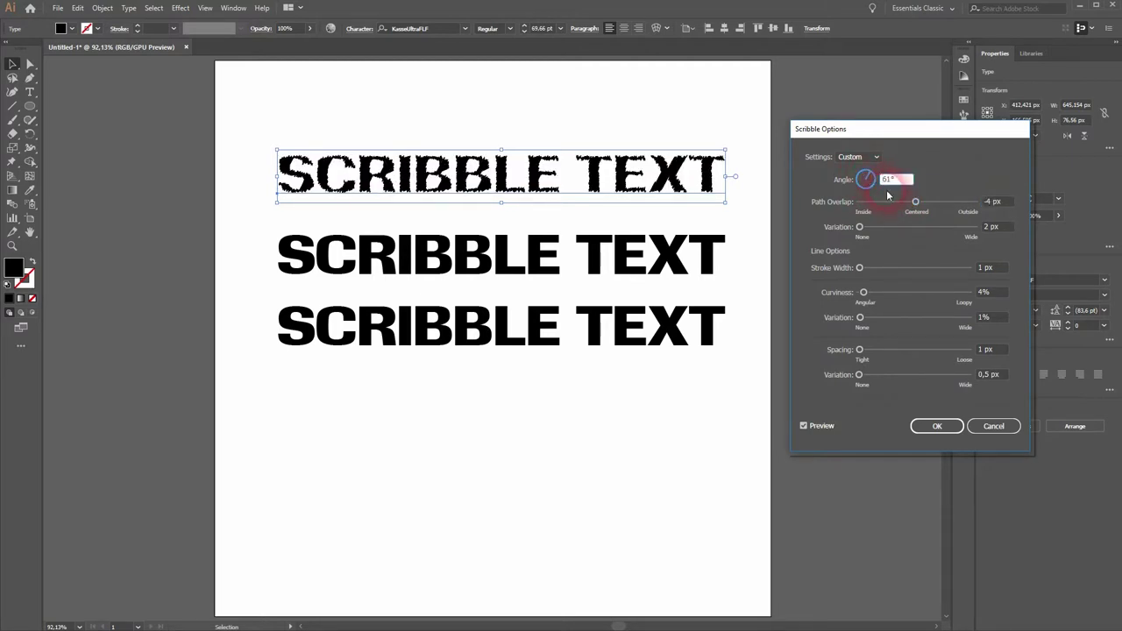
pyautogui.click(936, 426)
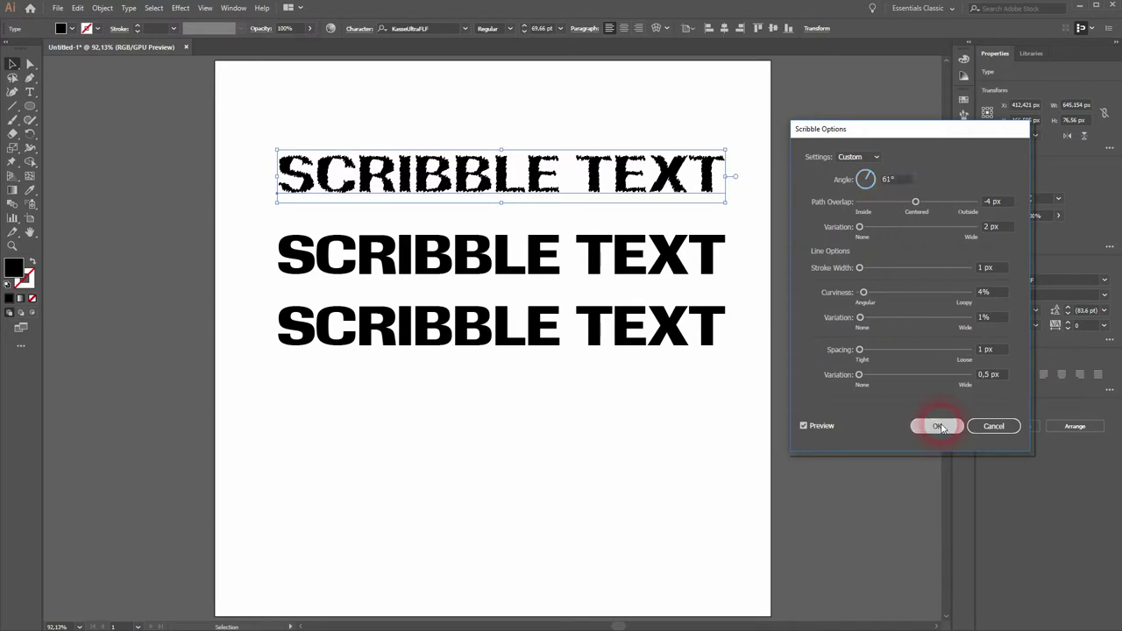
# Select the second line and give it a Scribble effect using the Moiré preset.
pyautogui.click(589, 253)
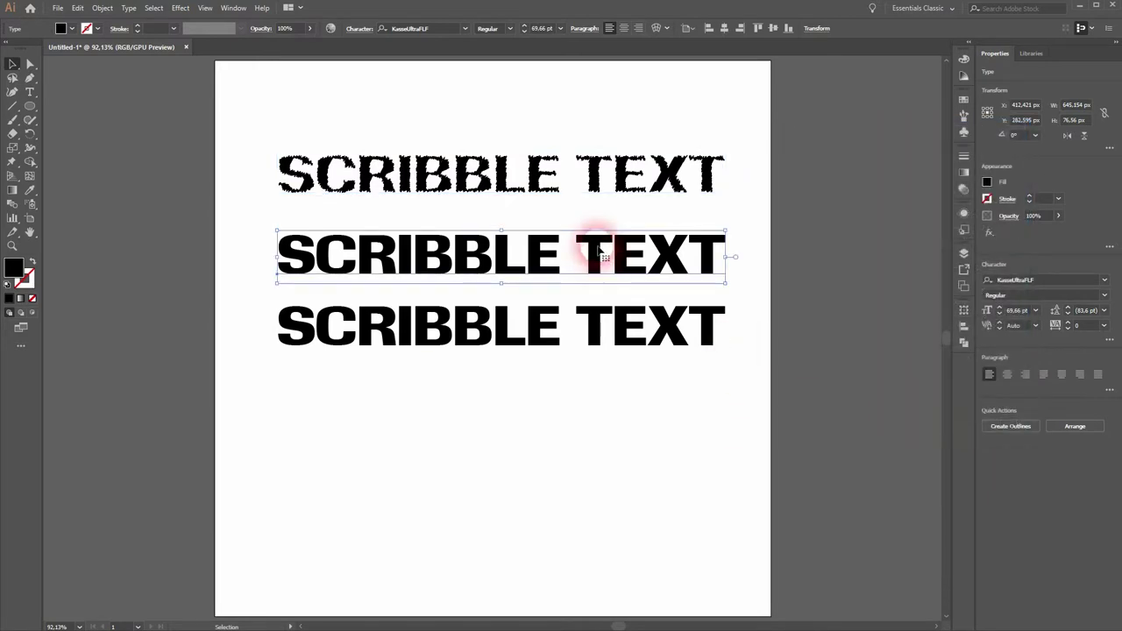
pyautogui.click(178, 10)
pyautogui.click(347, 206)
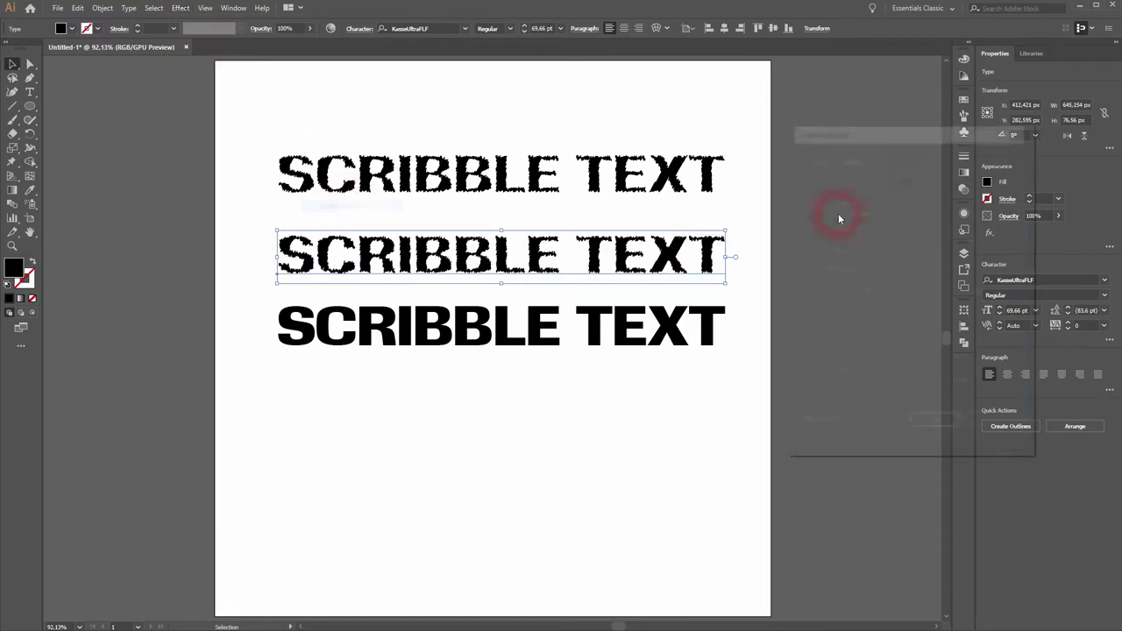
pyautogui.click(866, 158)
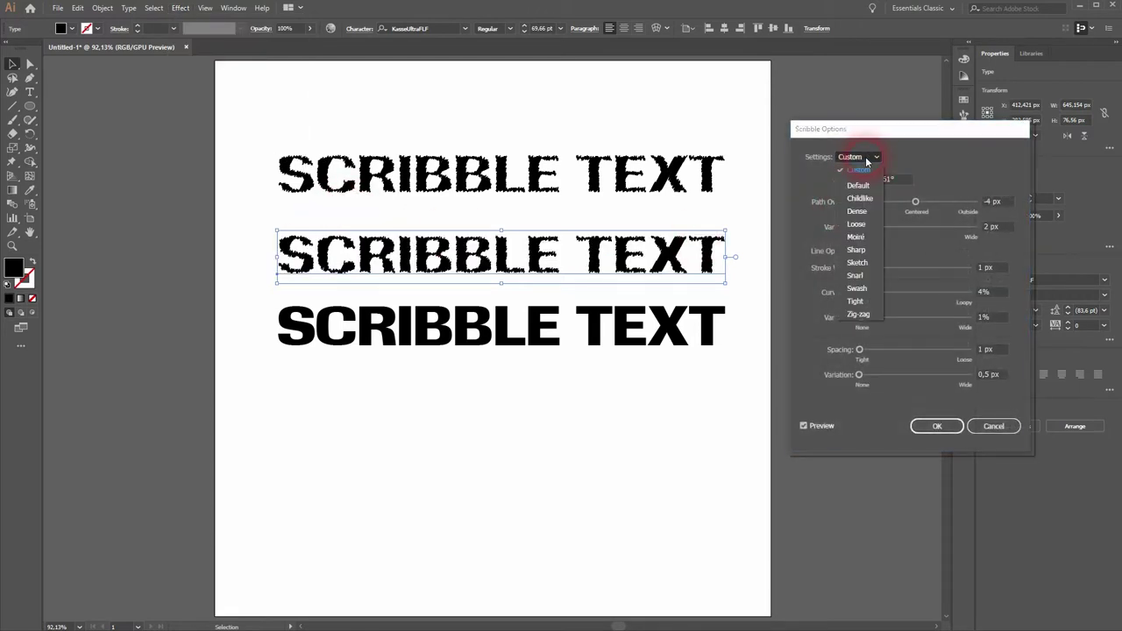
pyautogui.click(856, 236)
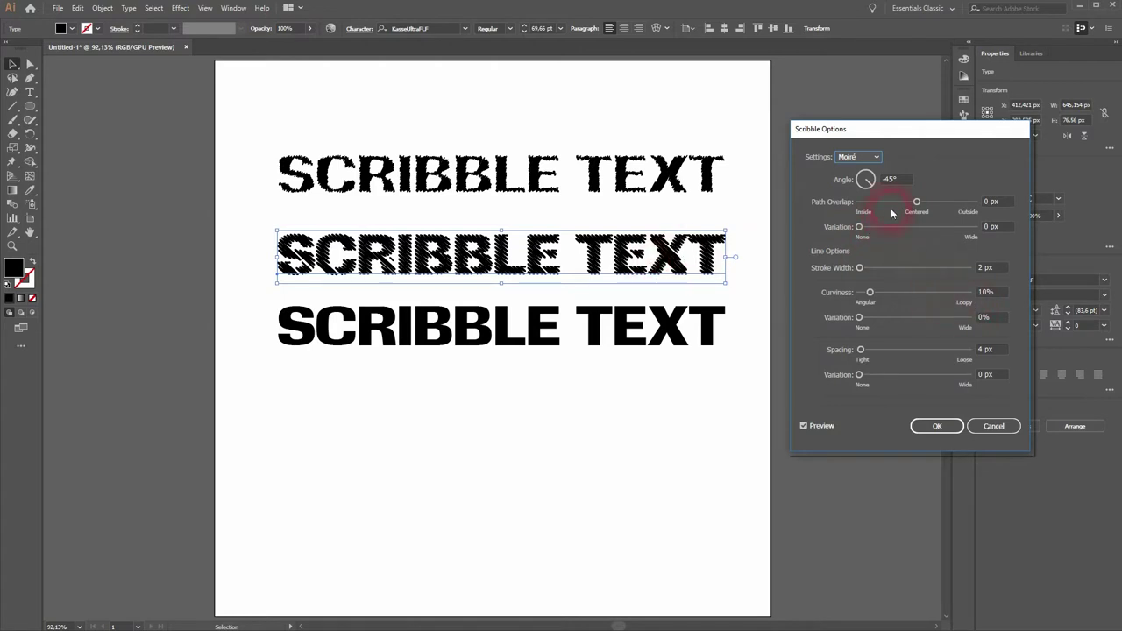
# Set the second line's scribble angle to 135° and apply it.
pyautogui.click(872, 179)
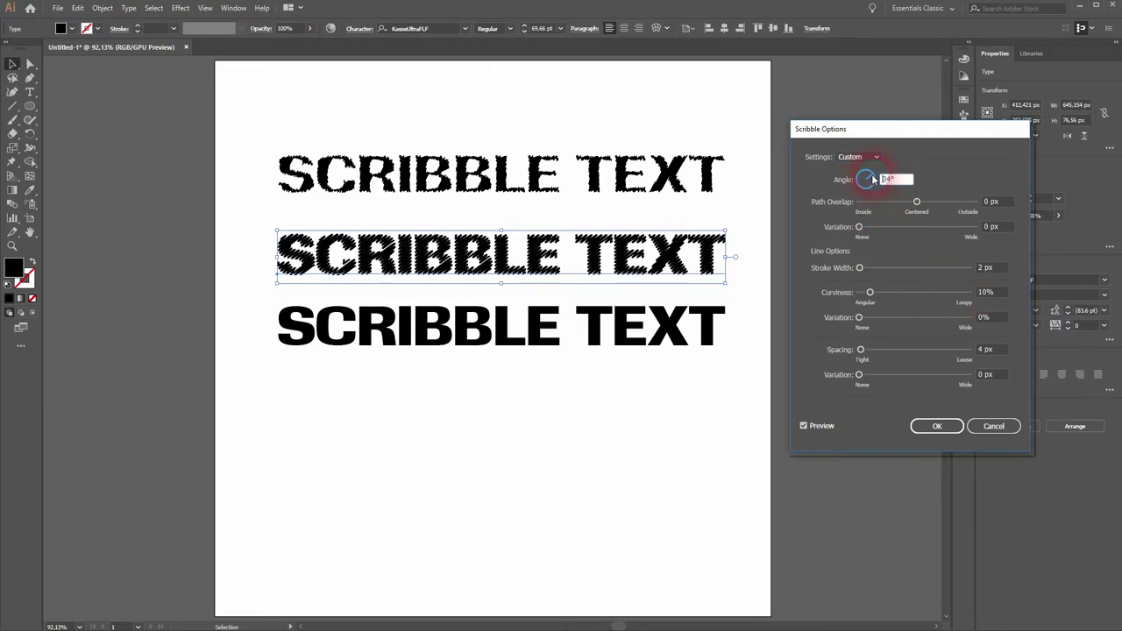
pyautogui.click(860, 182)
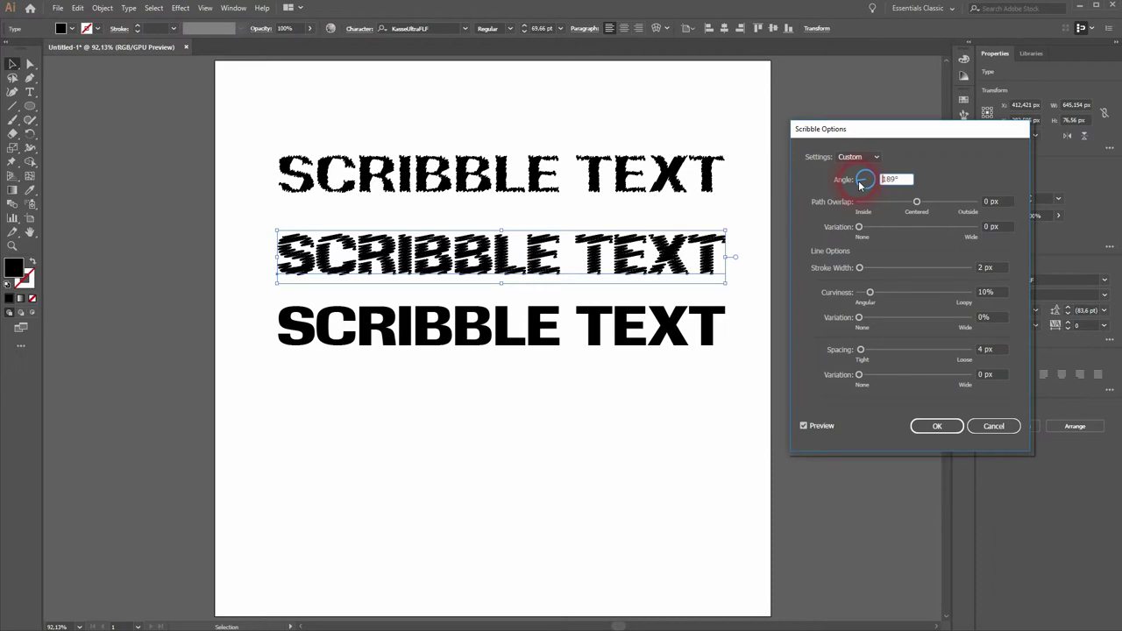
pyautogui.click(862, 178)
pyautogui.write('135')
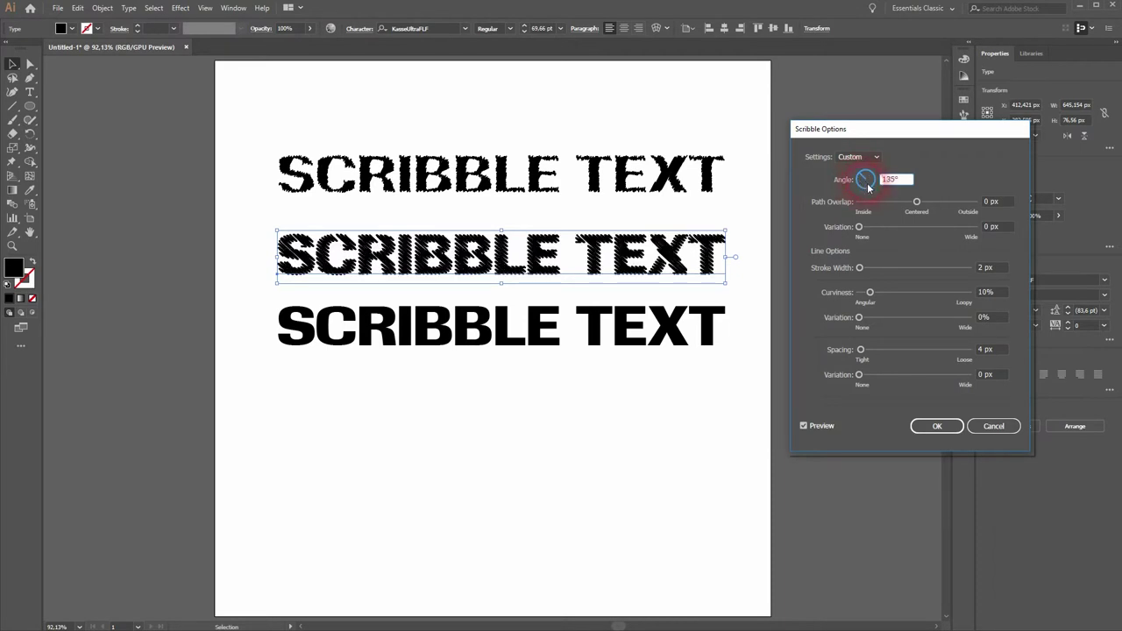
pyautogui.click(936, 426)
# Give the bottom line a Tight-preset scribble after briefly trying Zig-zag.
pyautogui.click(500, 435)
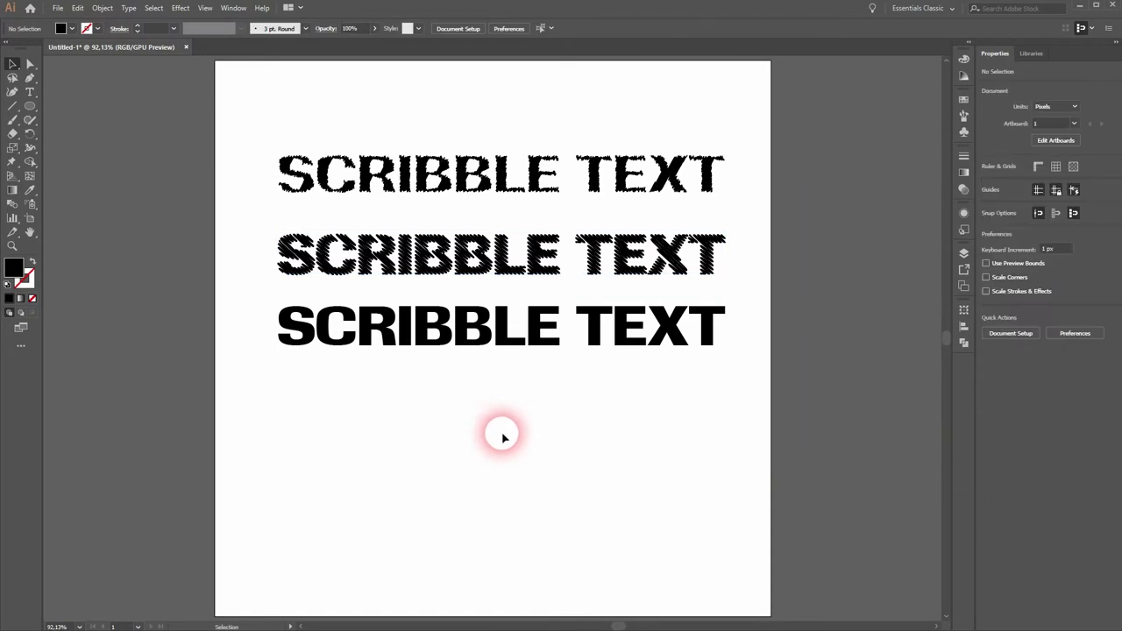
pyautogui.click(431, 330)
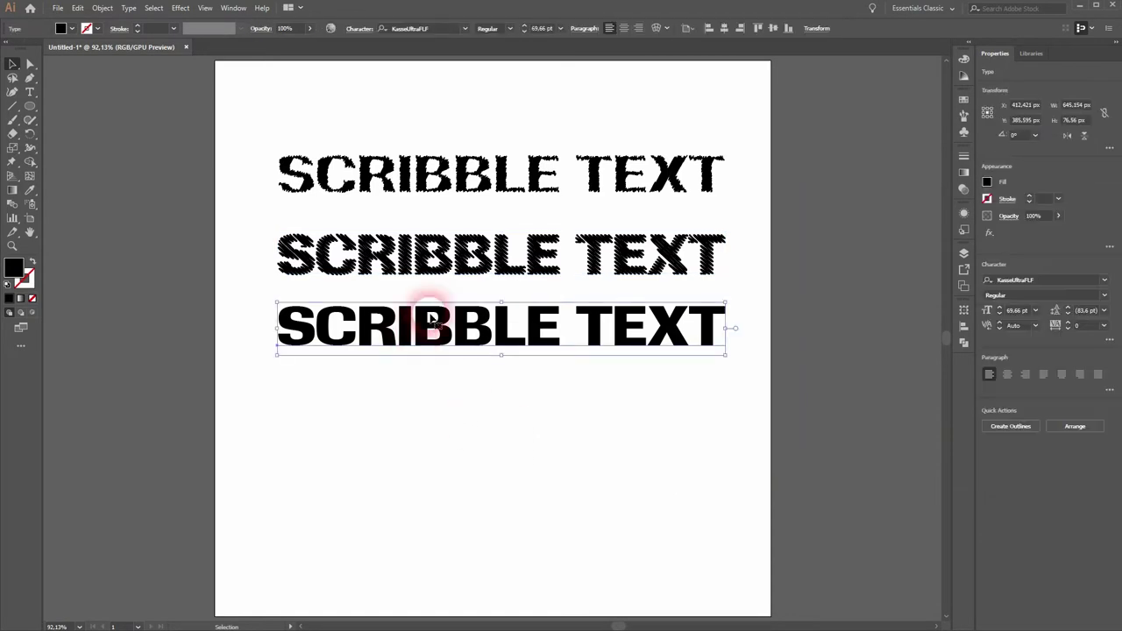
pyautogui.click(182, 9)
pyautogui.moveTo(196, 140)
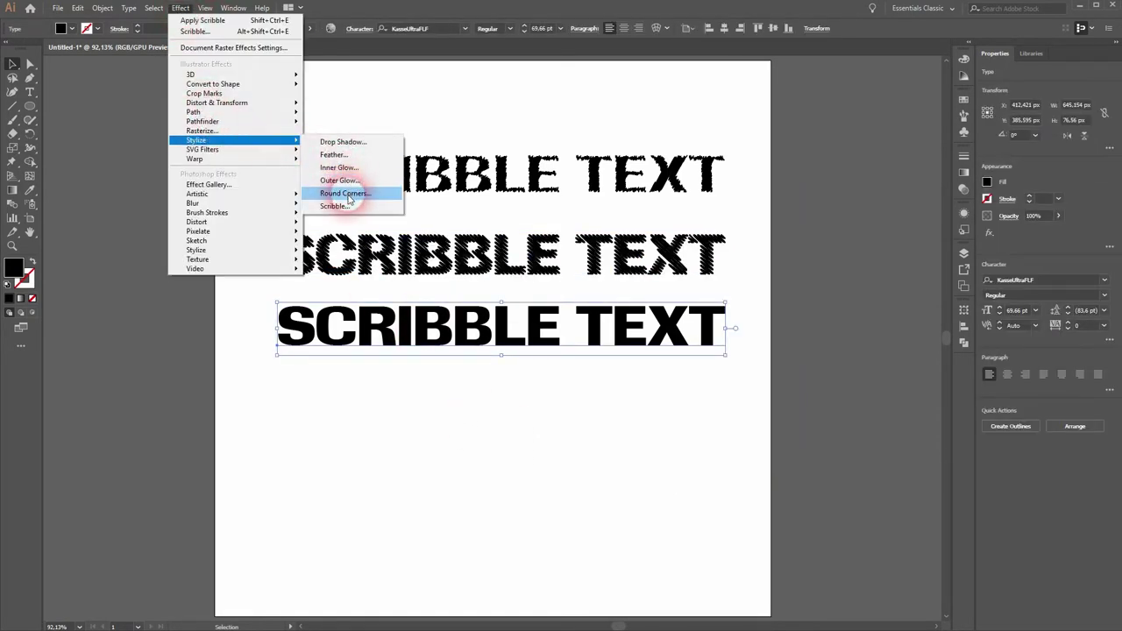
pyautogui.click(335, 206)
pyautogui.click(867, 162)
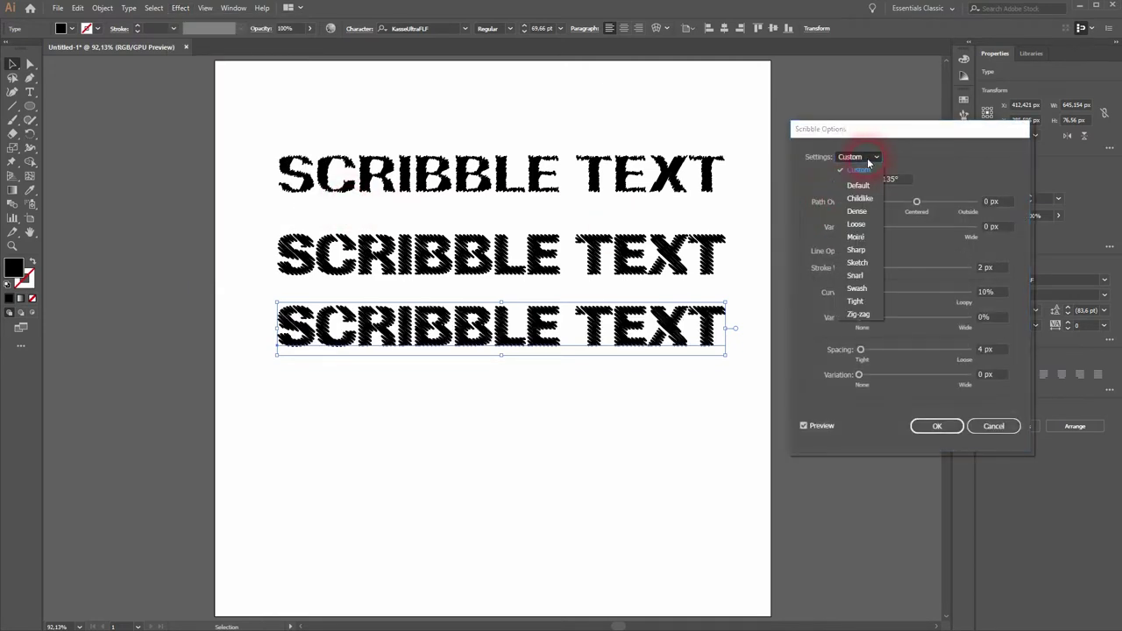
pyautogui.click(859, 315)
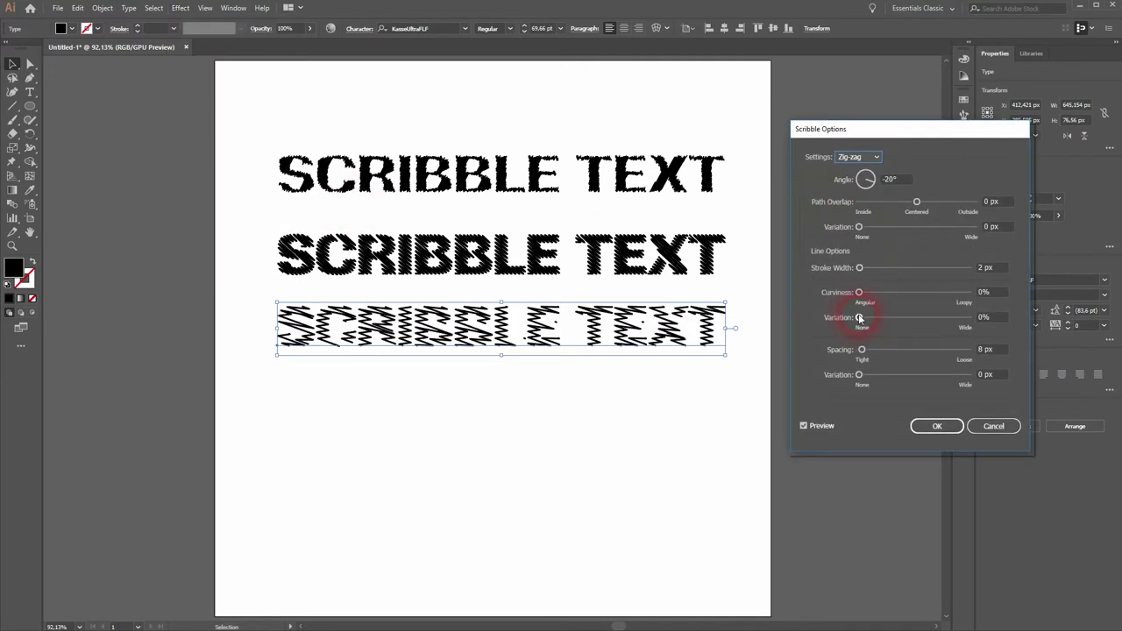
pyautogui.click(872, 158)
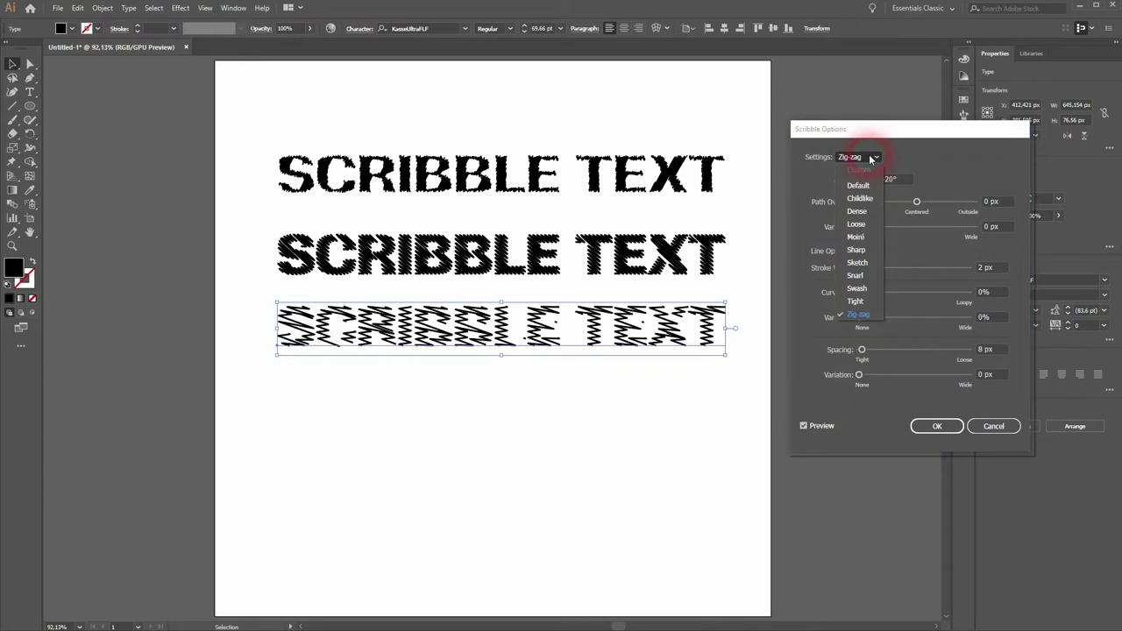
pyautogui.click(855, 300)
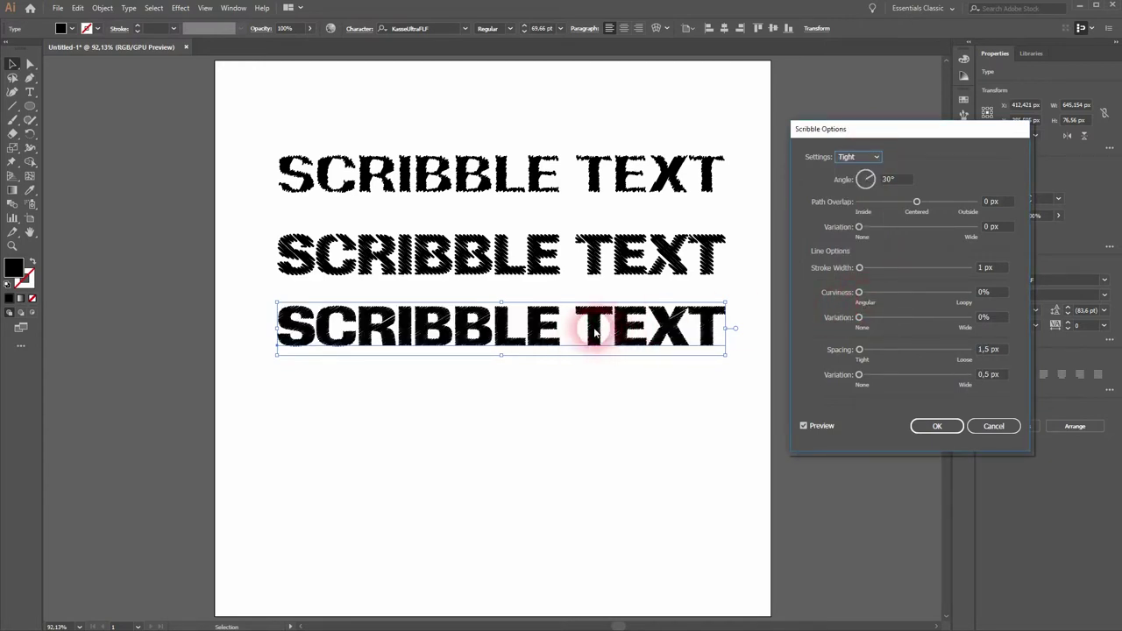
pyautogui.click(936, 425)
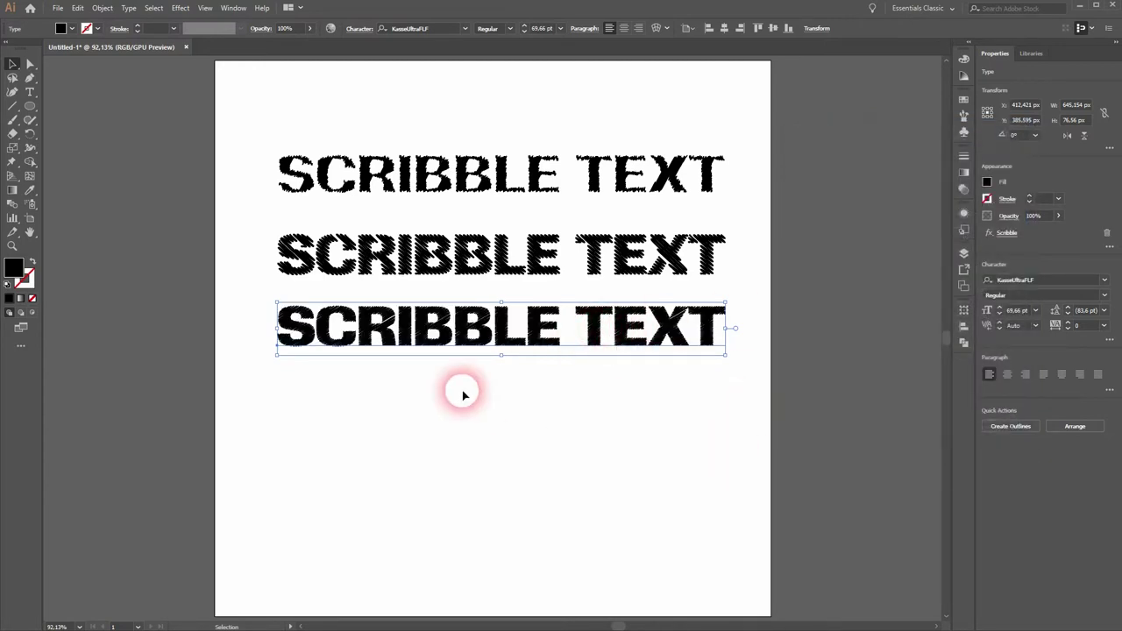
# Draw a square with the Rectangle tool and a circle to its right with the Ellipse tool.
pyautogui.click(430, 431)
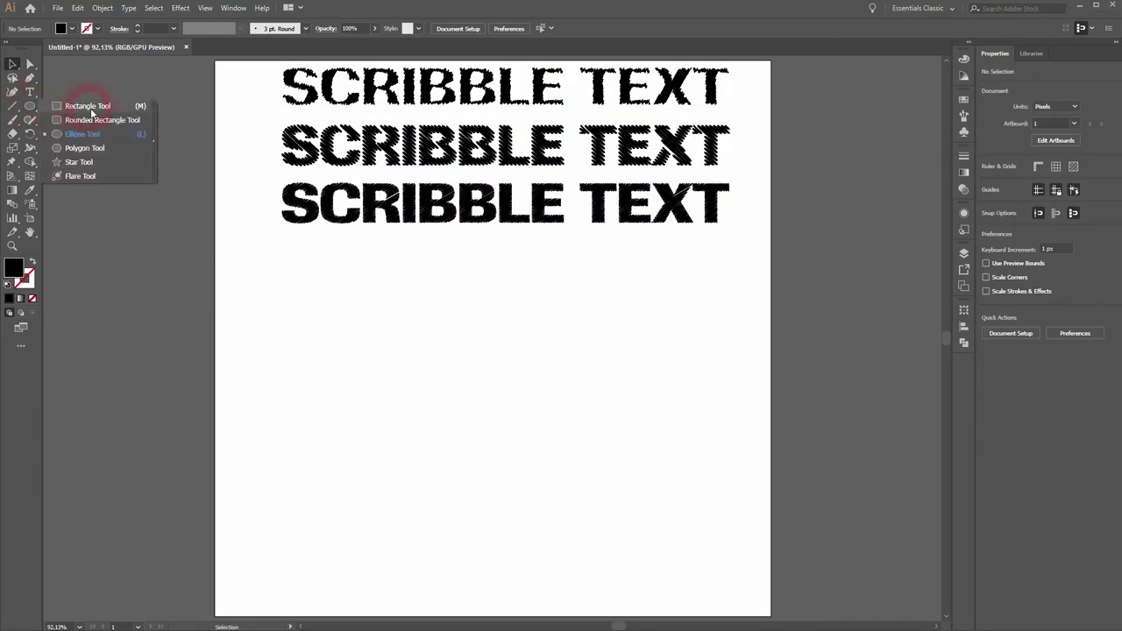
pyautogui.moveTo(31, 109); pyautogui.dragTo(87, 106)
pyautogui.moveTo(272, 310); pyautogui.dragTo(427, 462)
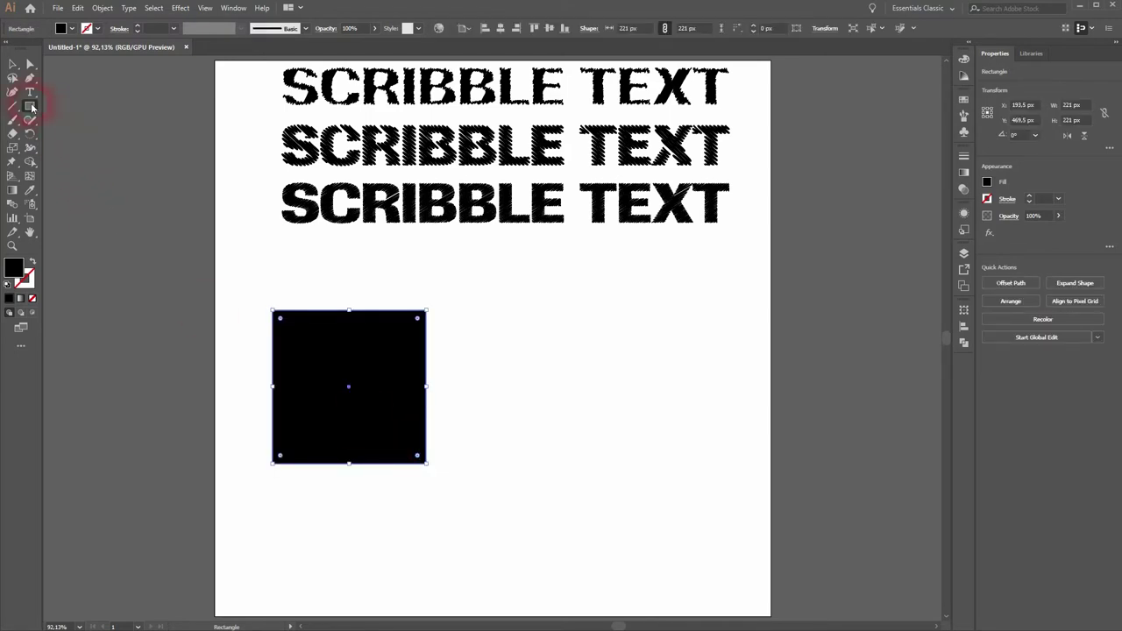
pyautogui.moveTo(31, 107); pyautogui.dragTo(96, 133)
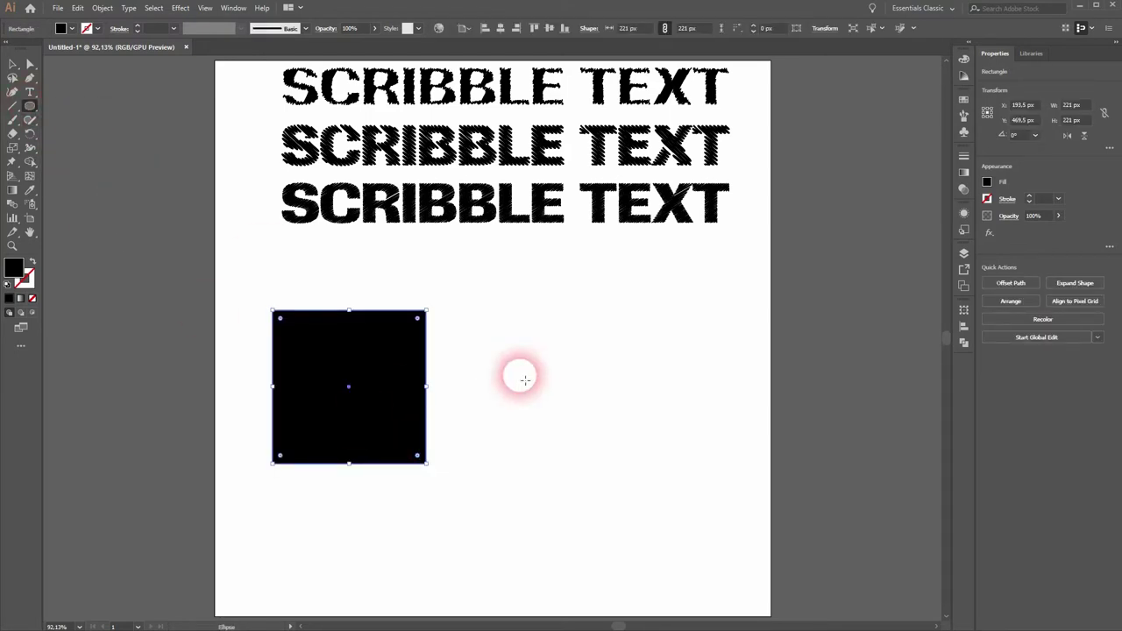
pyautogui.moveTo(558, 310); pyautogui.dragTo(711, 414)
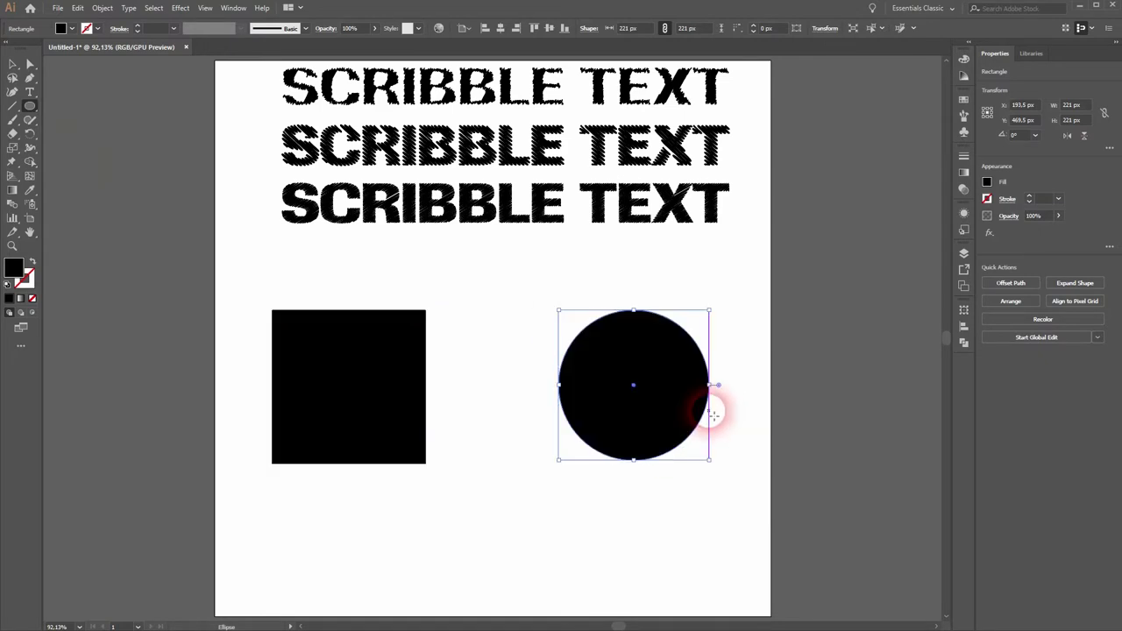
pyautogui.click(625, 384)
# Select the square and give it a Scribble effect using the Zig-zag preset.
pyautogui.press('v')
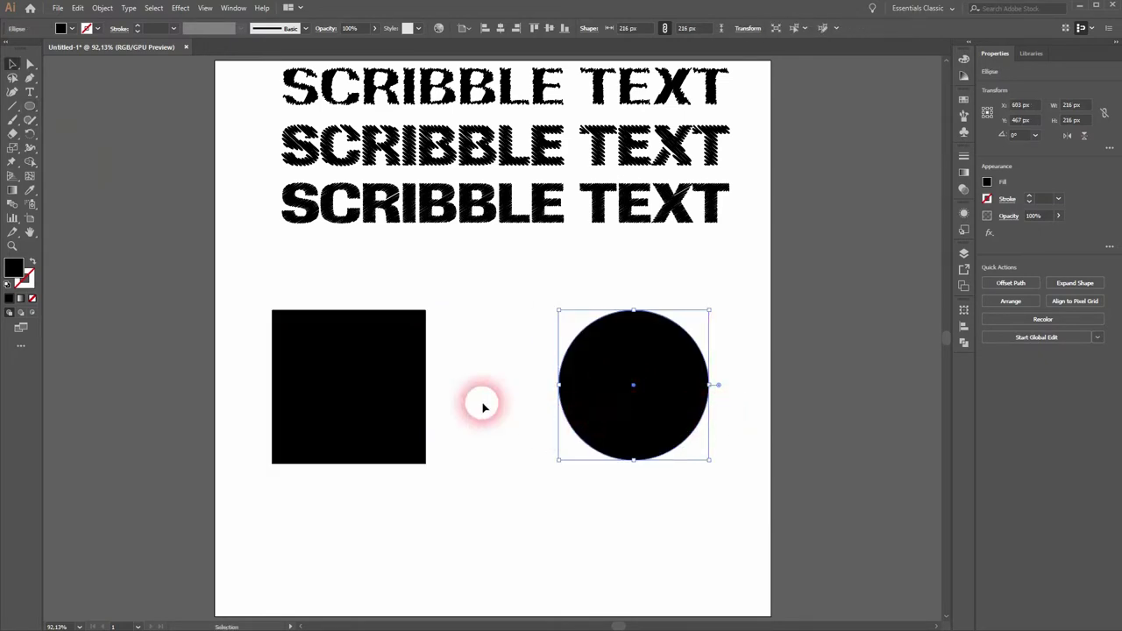
pyautogui.click(410, 393)
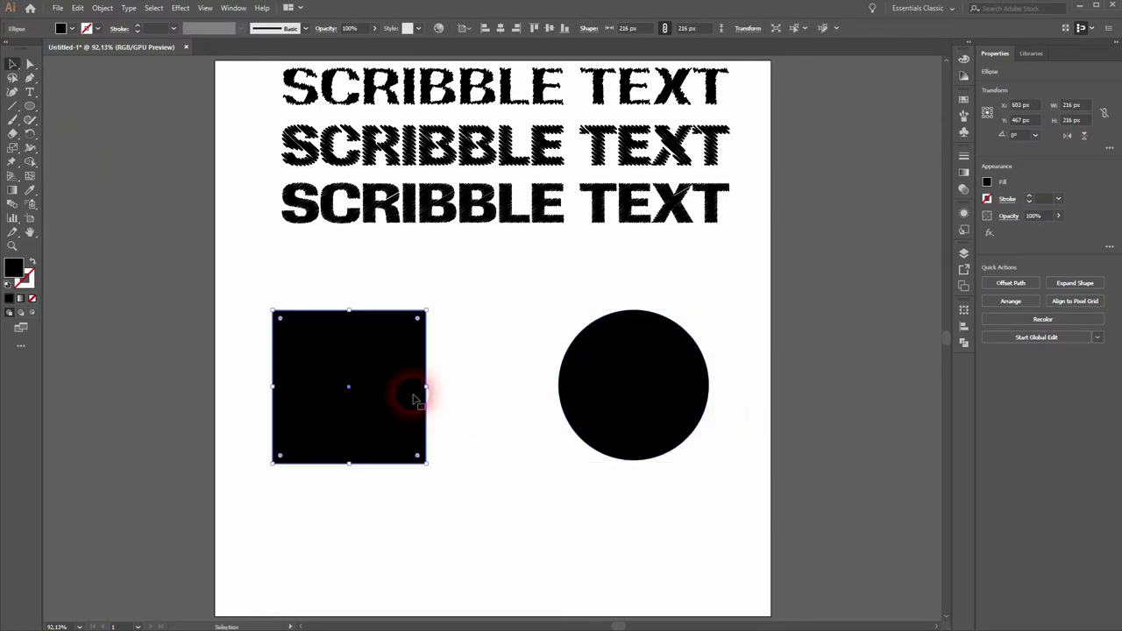
pyautogui.click(181, 8)
pyautogui.click(249, 143)
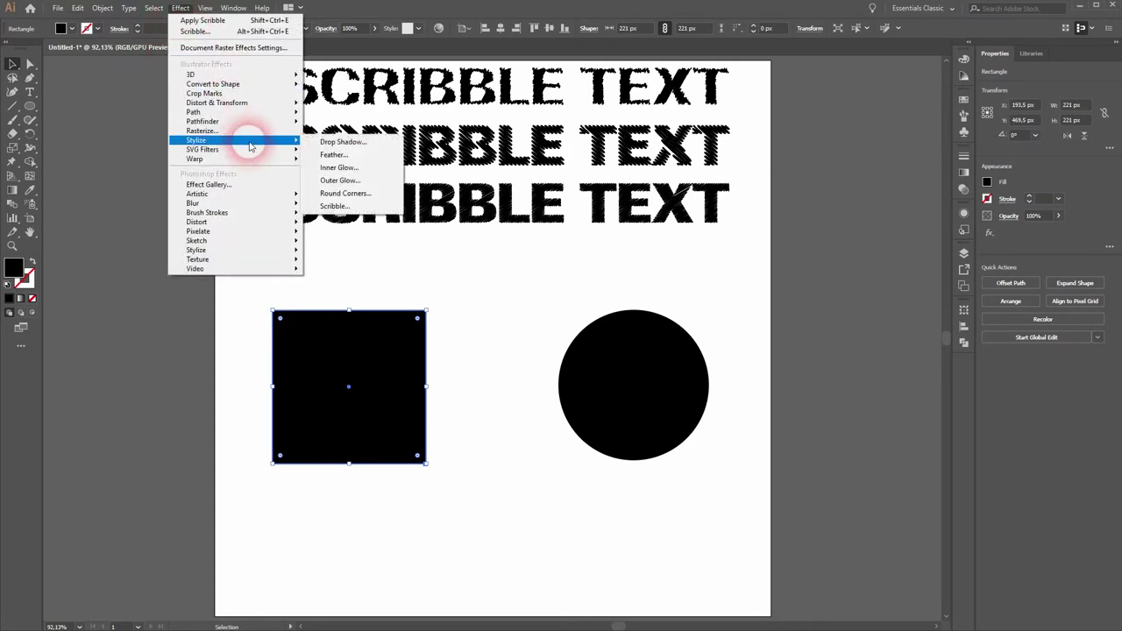
pyautogui.click(334, 206)
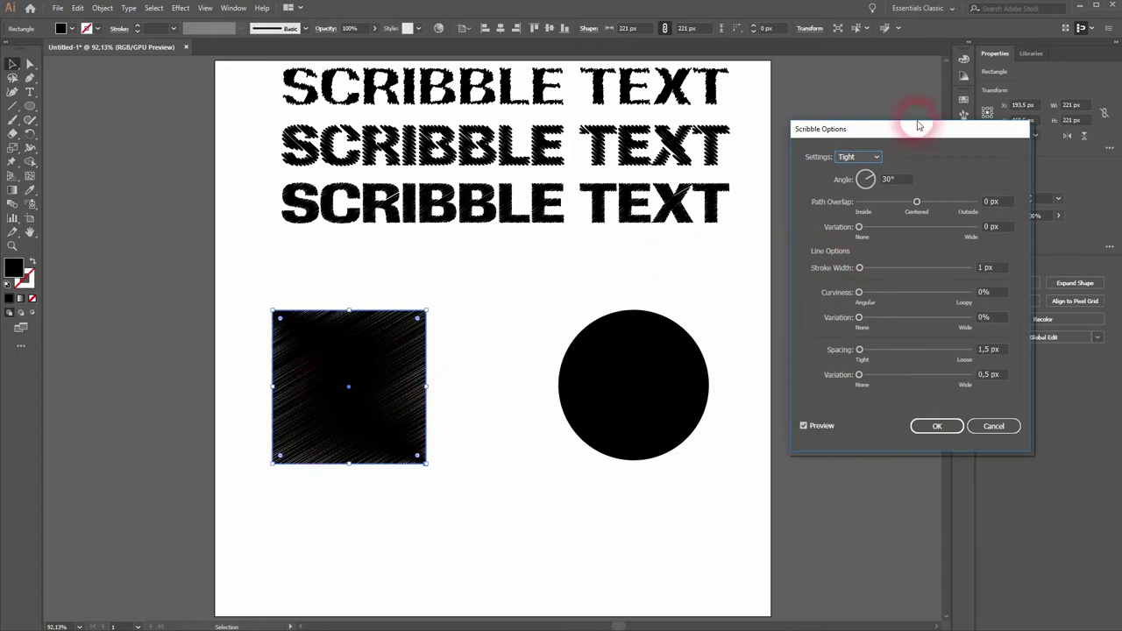
pyautogui.click(868, 156)
pyautogui.click(859, 314)
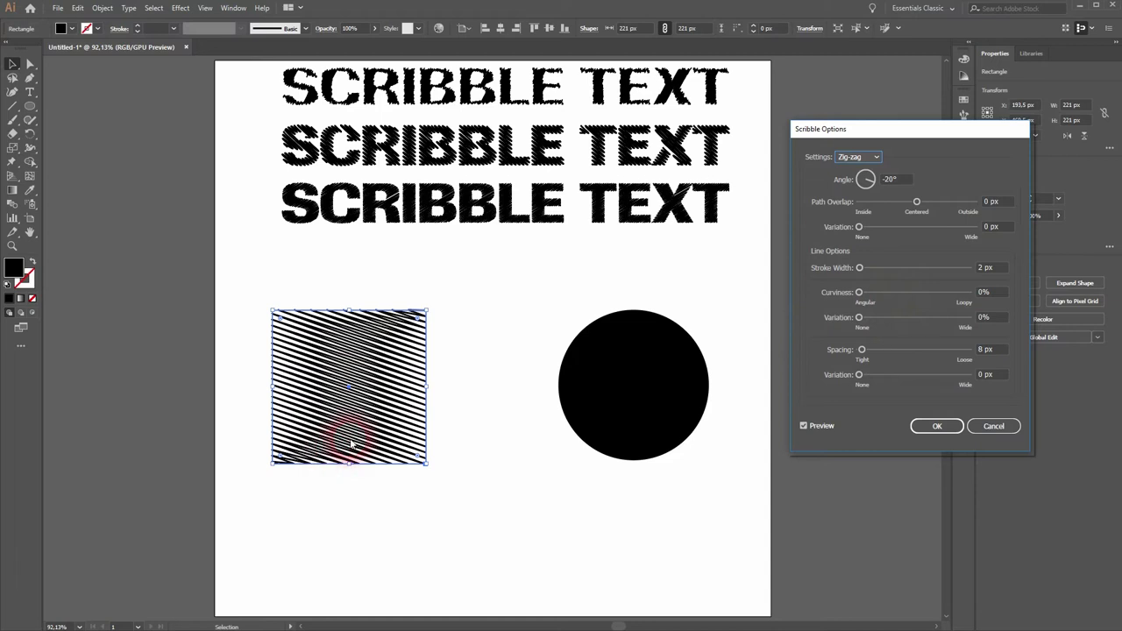
# Rotate the square's scribble angle to 235°, apply it, and deselect.
pyautogui.click(866, 178)
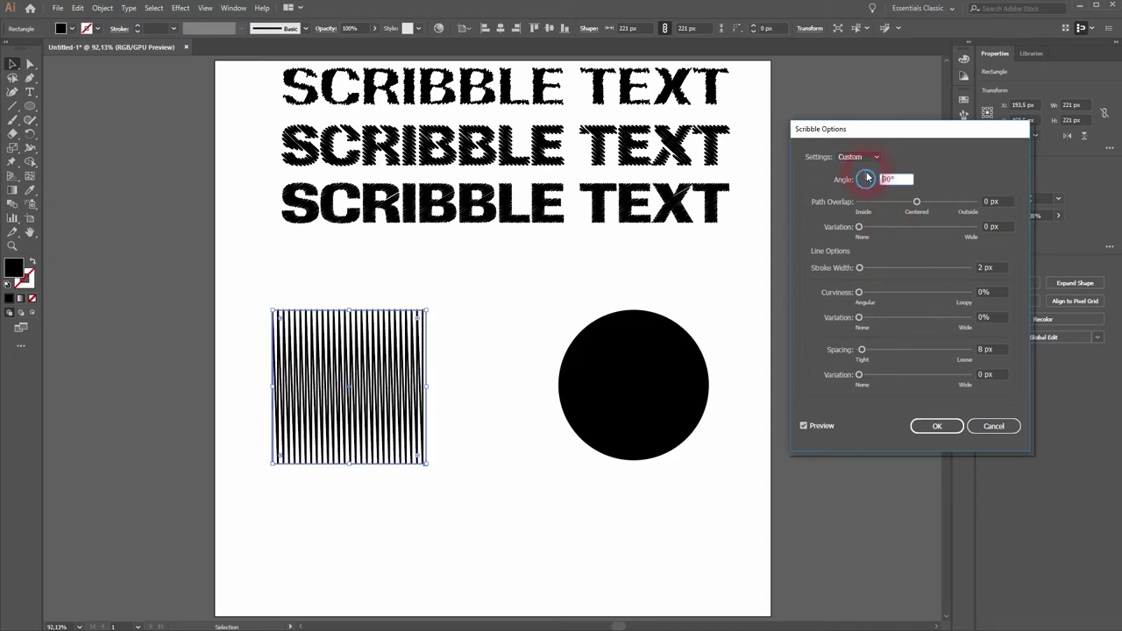
pyautogui.click(875, 179)
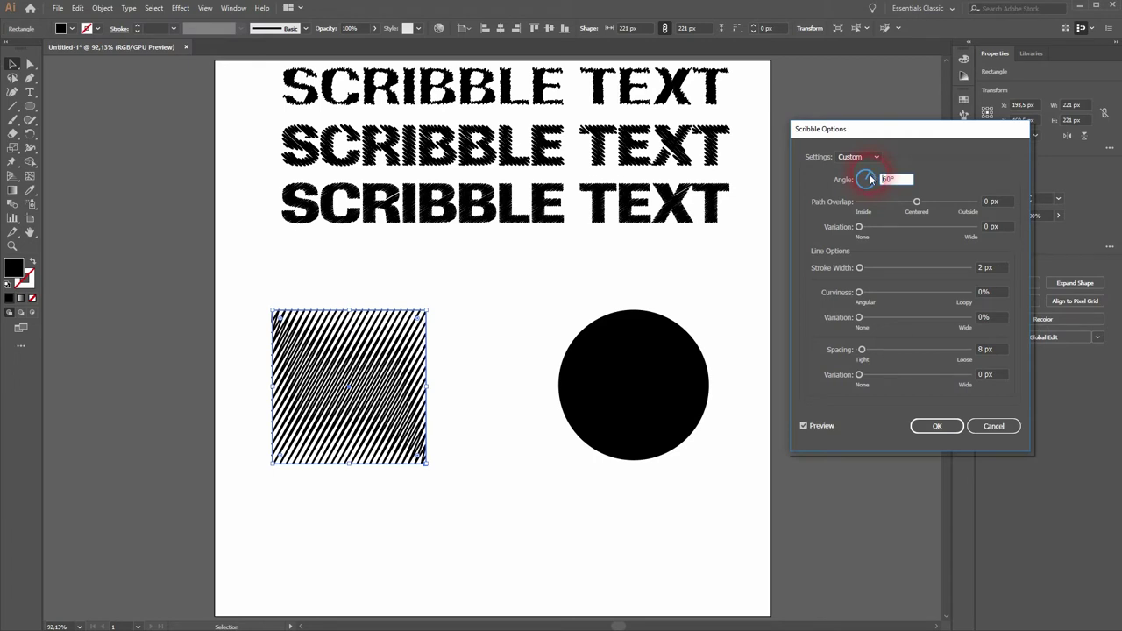
pyautogui.click(865, 189)
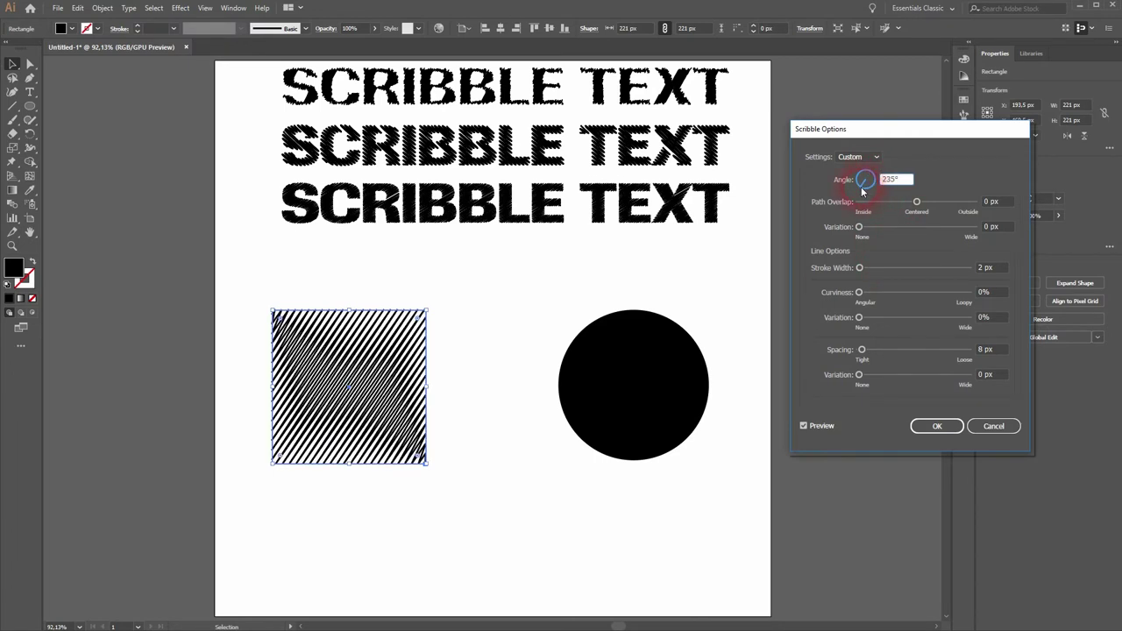
pyautogui.click(936, 426)
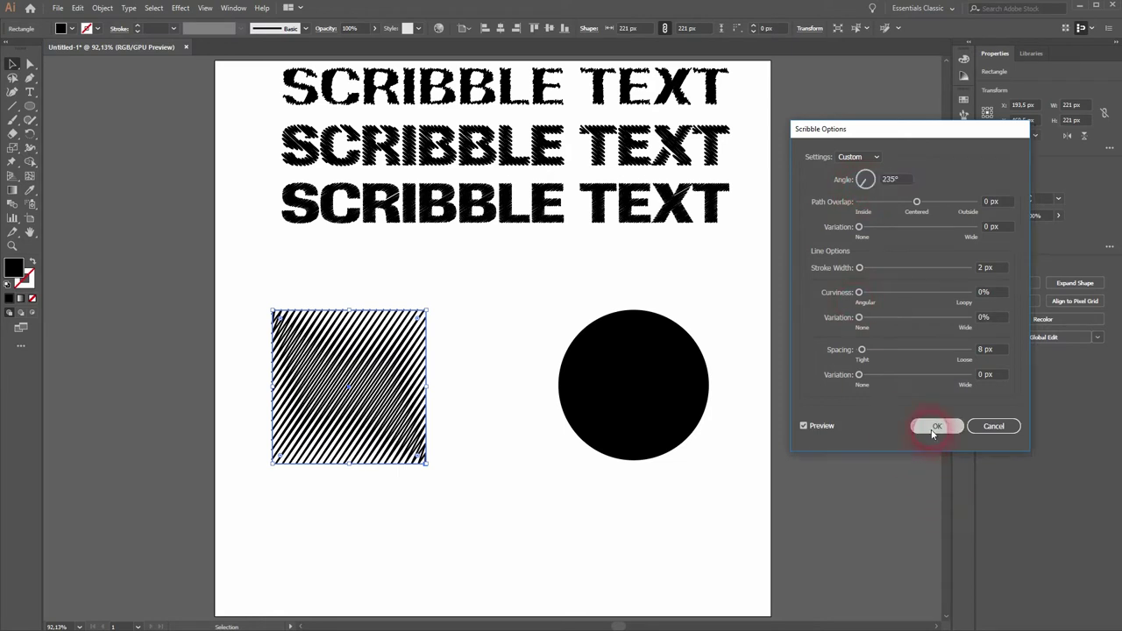
pyautogui.click(537, 482)
# Select the circle and preview the Tight and Moiré scribble presets on it.
pyautogui.click(634, 383)
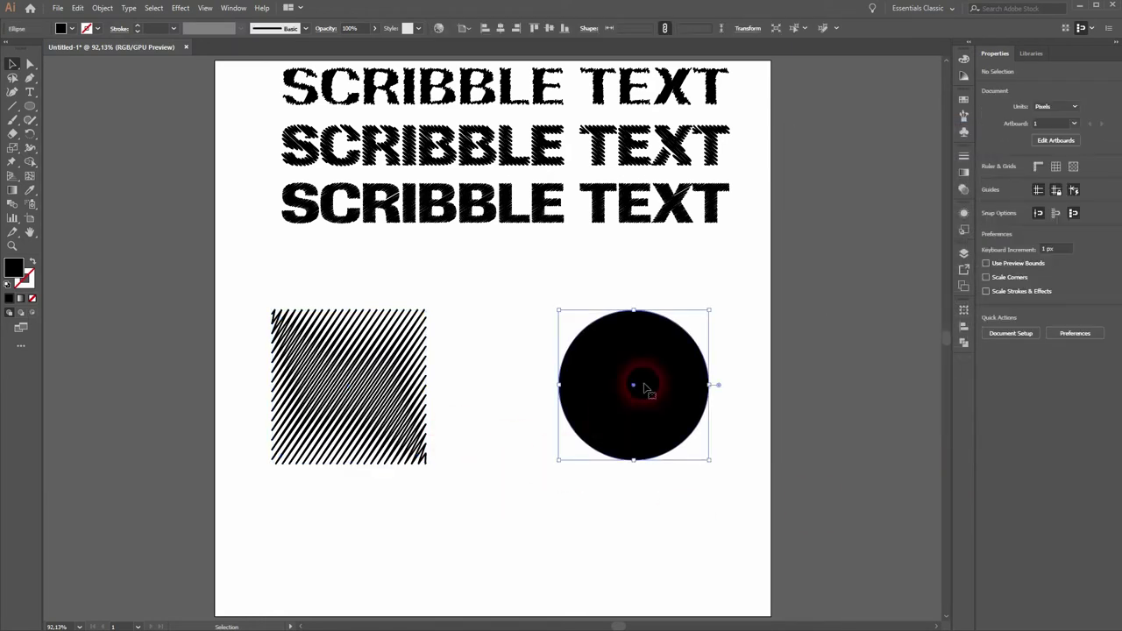
pyautogui.click(179, 11)
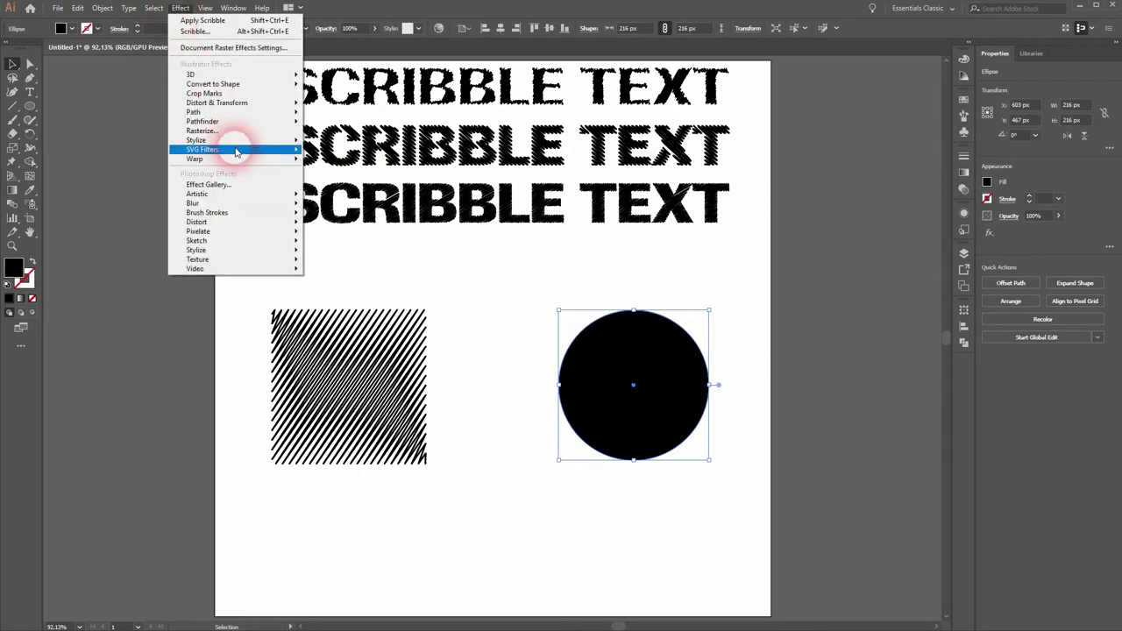
pyautogui.moveTo(197, 141)
pyautogui.click(359, 207)
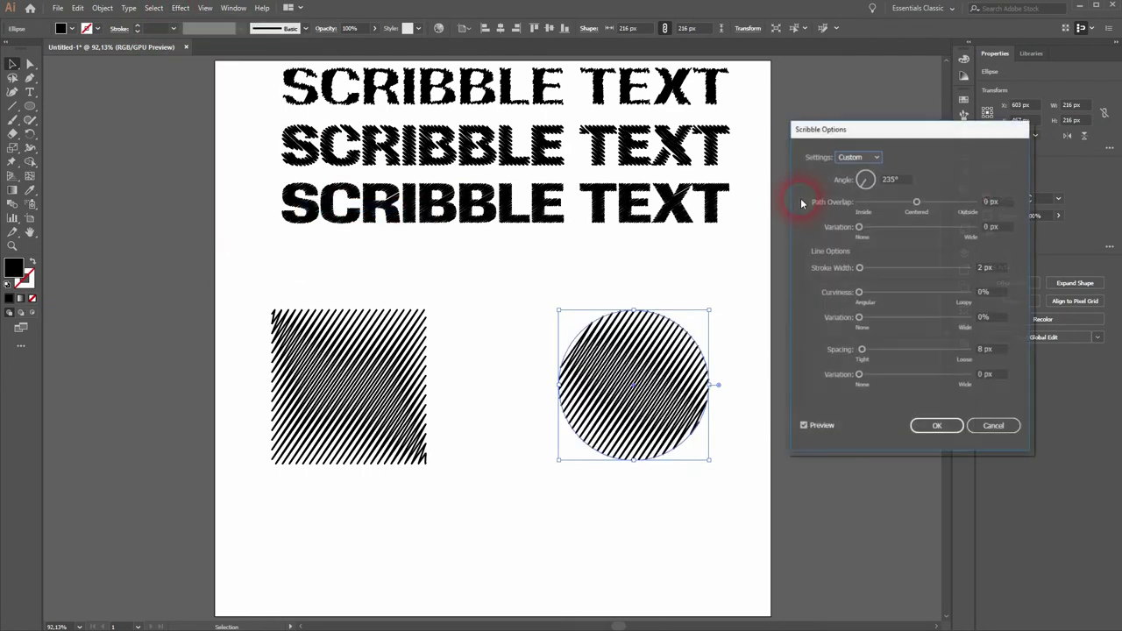
pyautogui.click(877, 157)
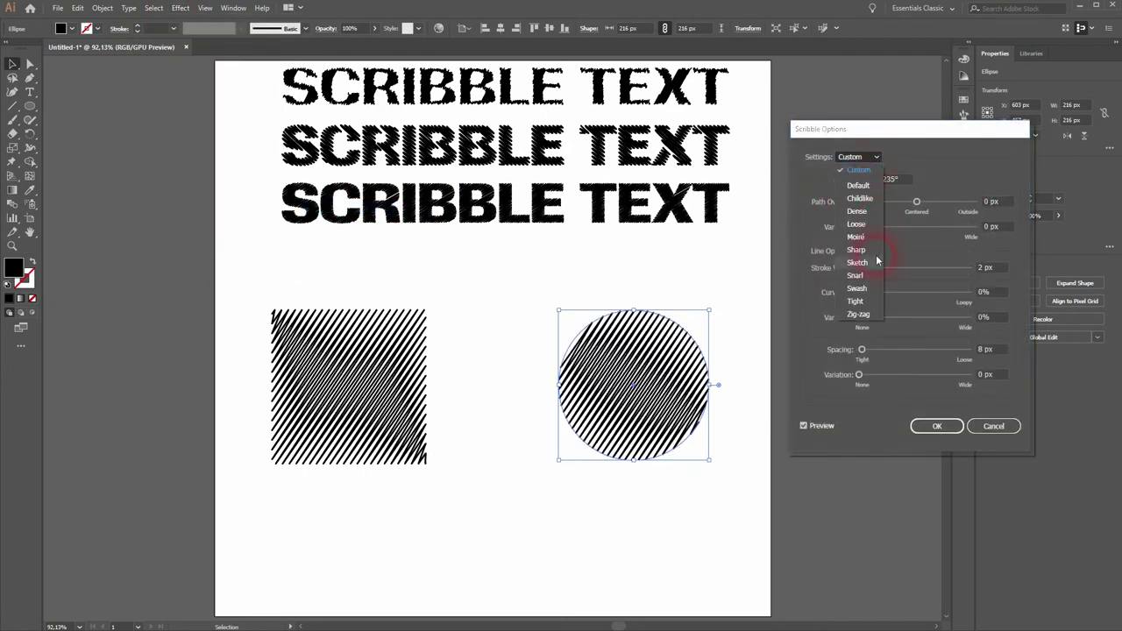
pyautogui.click(856, 302)
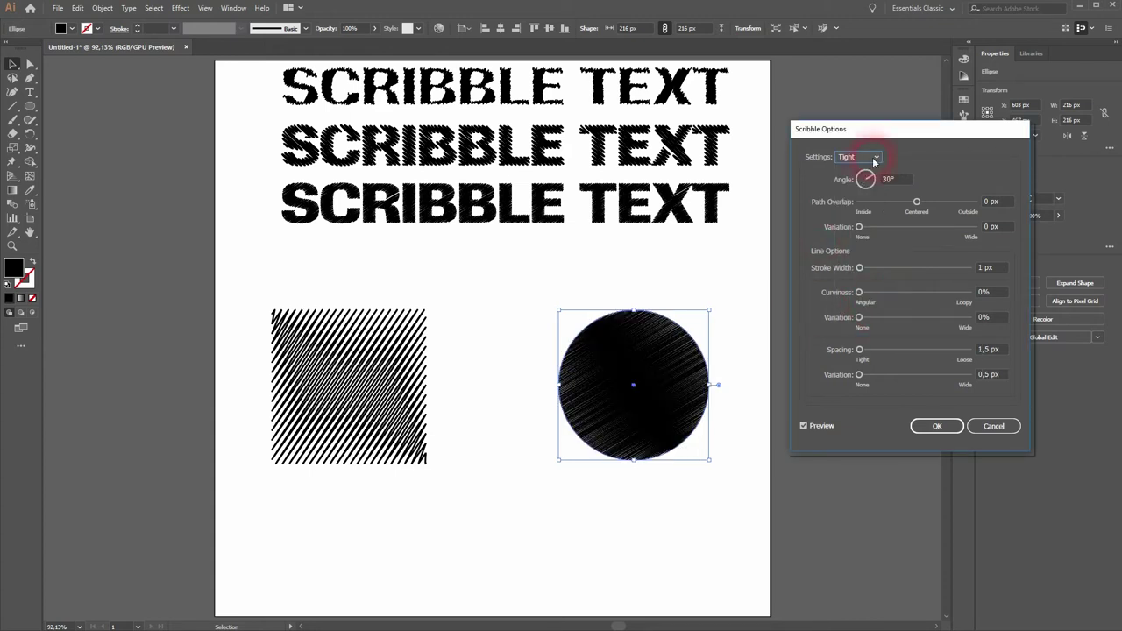
pyautogui.click(873, 161)
pyautogui.click(868, 237)
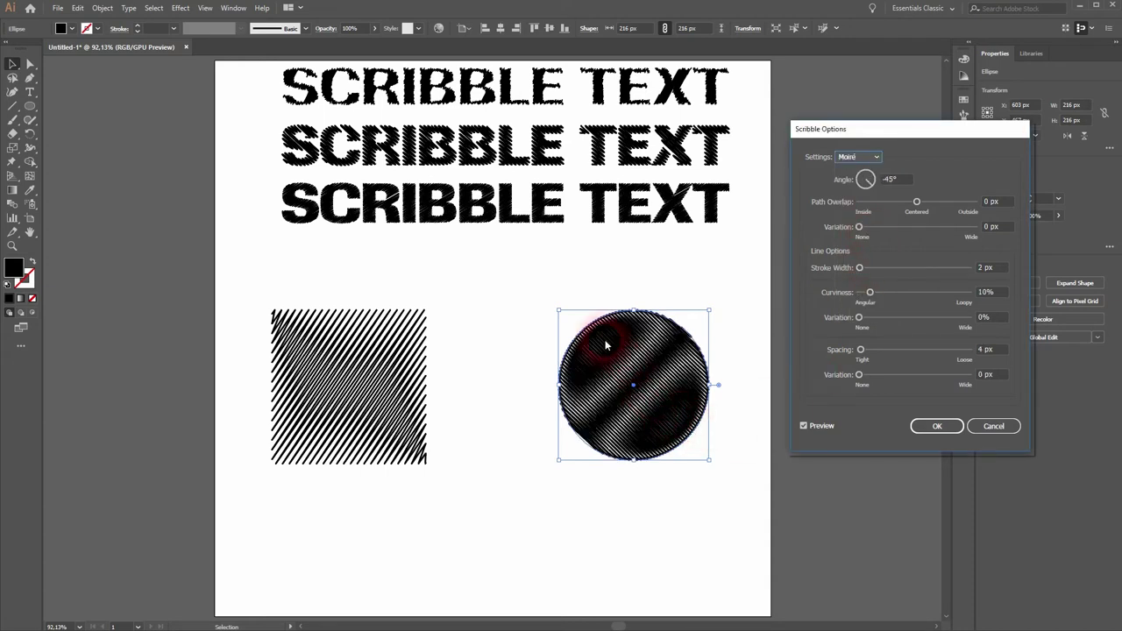
# Apply the Dense scribble preset to the circle and deselect it.
pyautogui.click(874, 157)
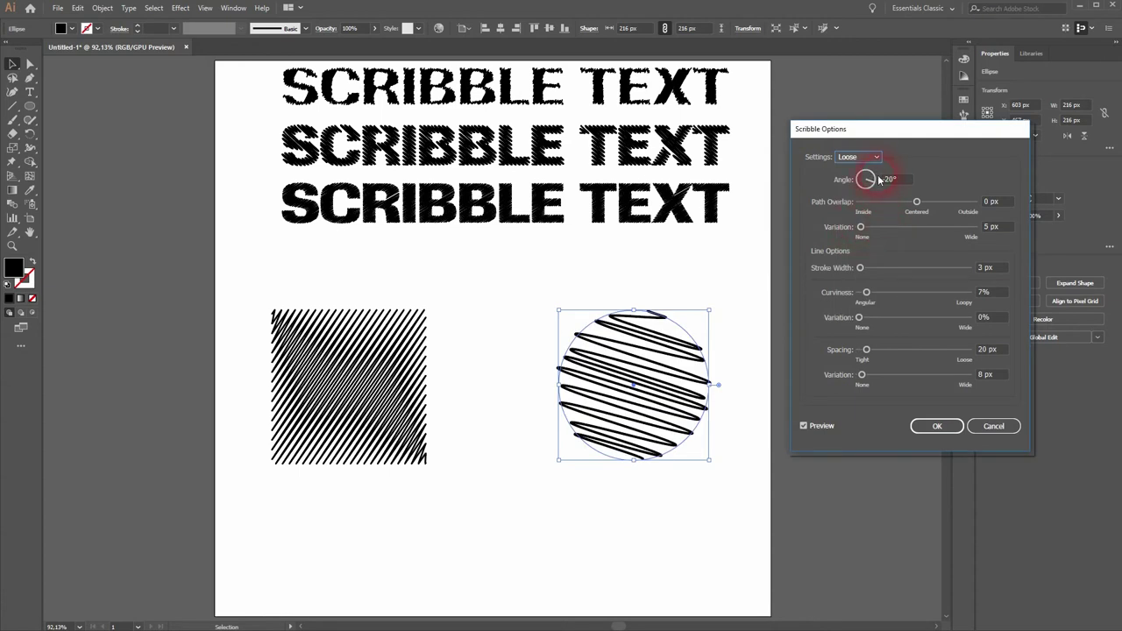
pyautogui.click(872, 158)
pyautogui.click(856, 211)
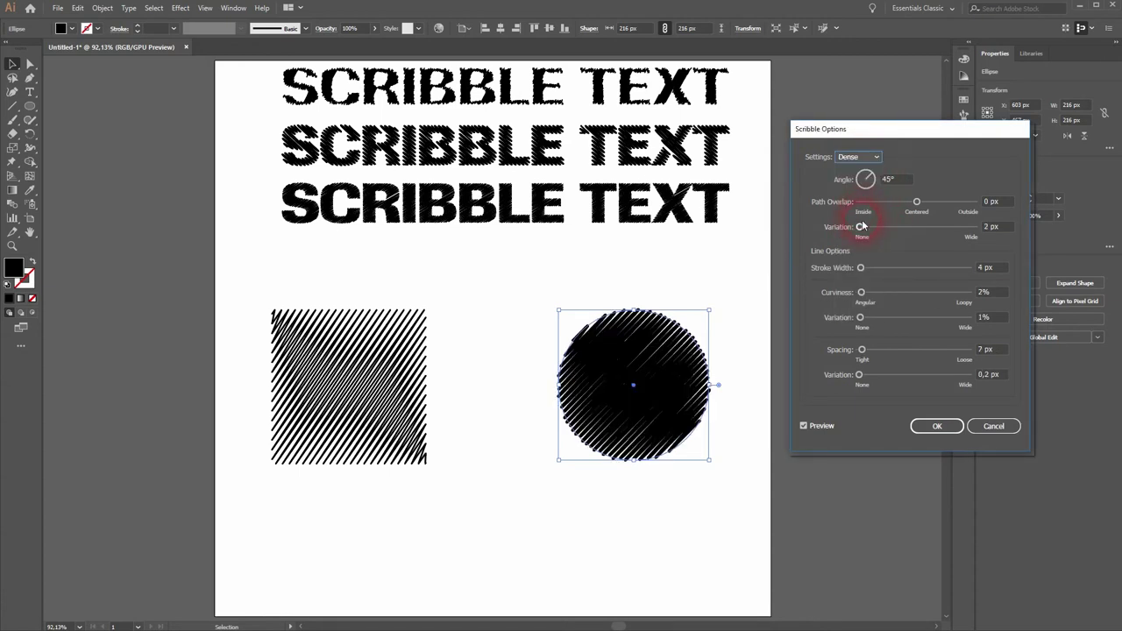
pyautogui.click(936, 426)
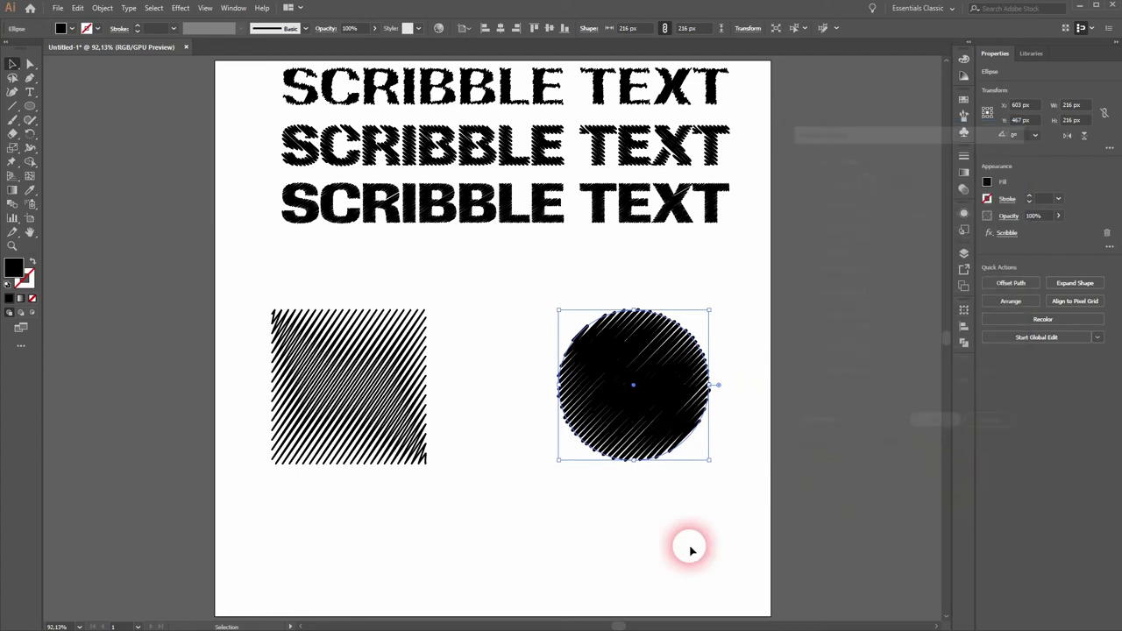
pyautogui.click(689, 545)
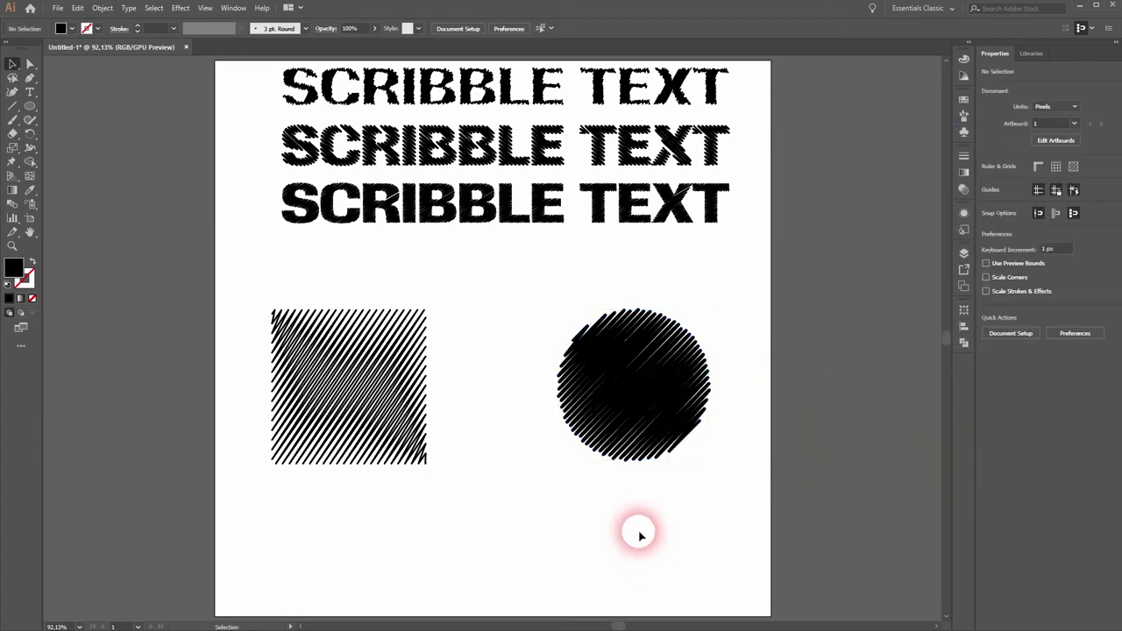